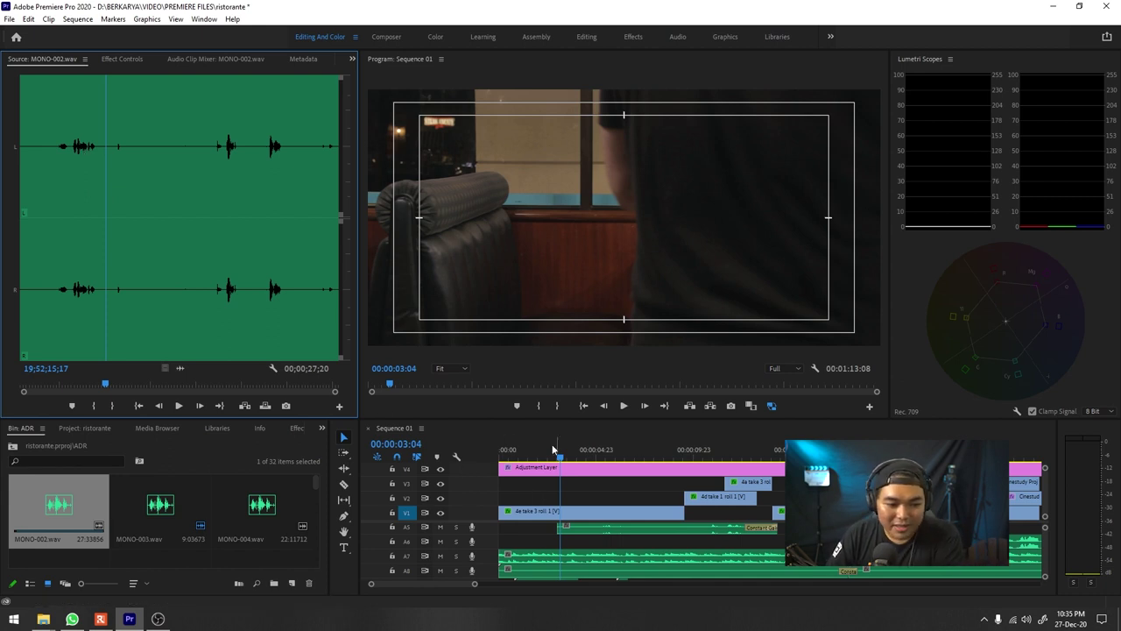
Step: Load the 6:01 Cinestudy Project 1 clip from the ristorante project into the Source monitor and scrub through the footage
{"action": "left_click", "coordinate": [68, 427]}
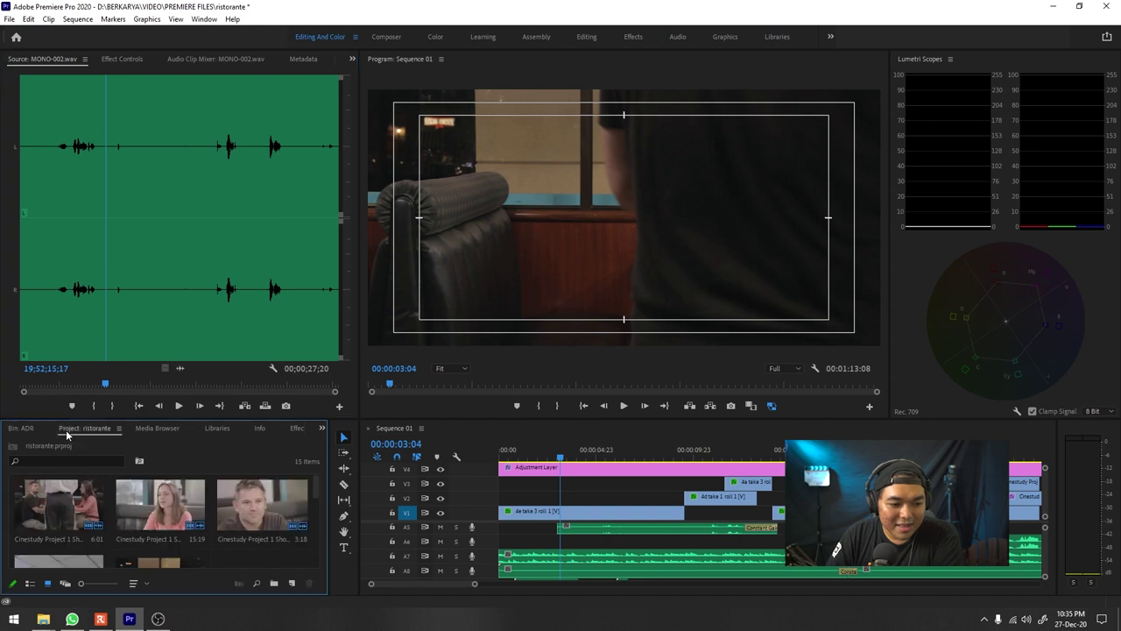
{"action": "double_click", "coordinate": [48, 507]}
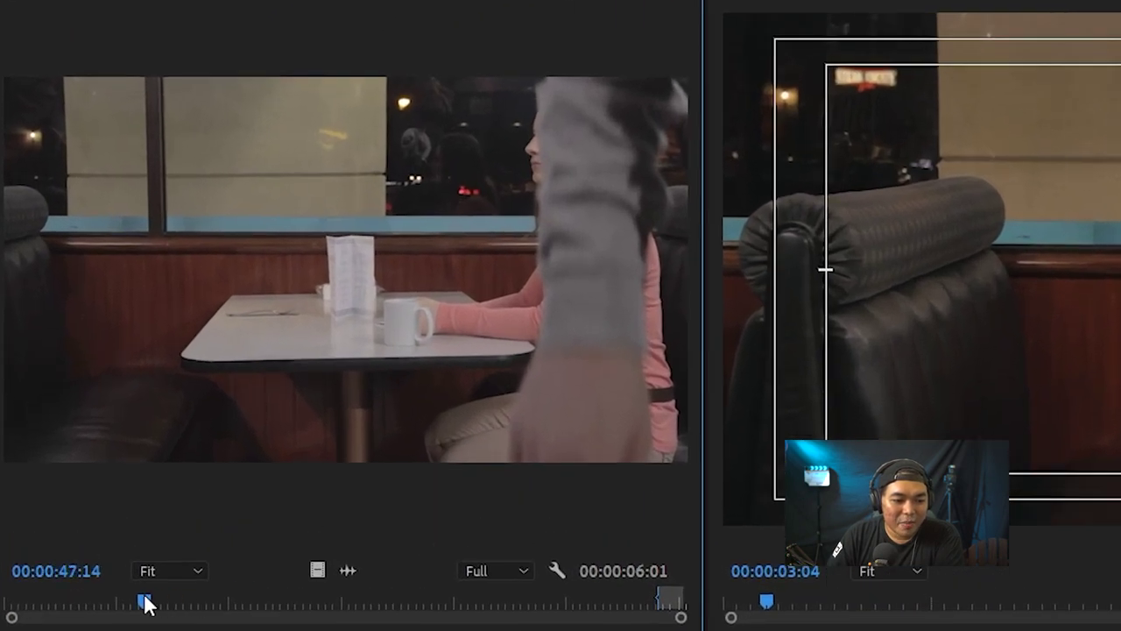
{"action": "left_click_drag", "start_coordinate": [77, 385], "coordinate": [37, 382]}
{"action": "left_click_drag", "start_coordinate": [63, 600], "coordinate": [482, 601]}
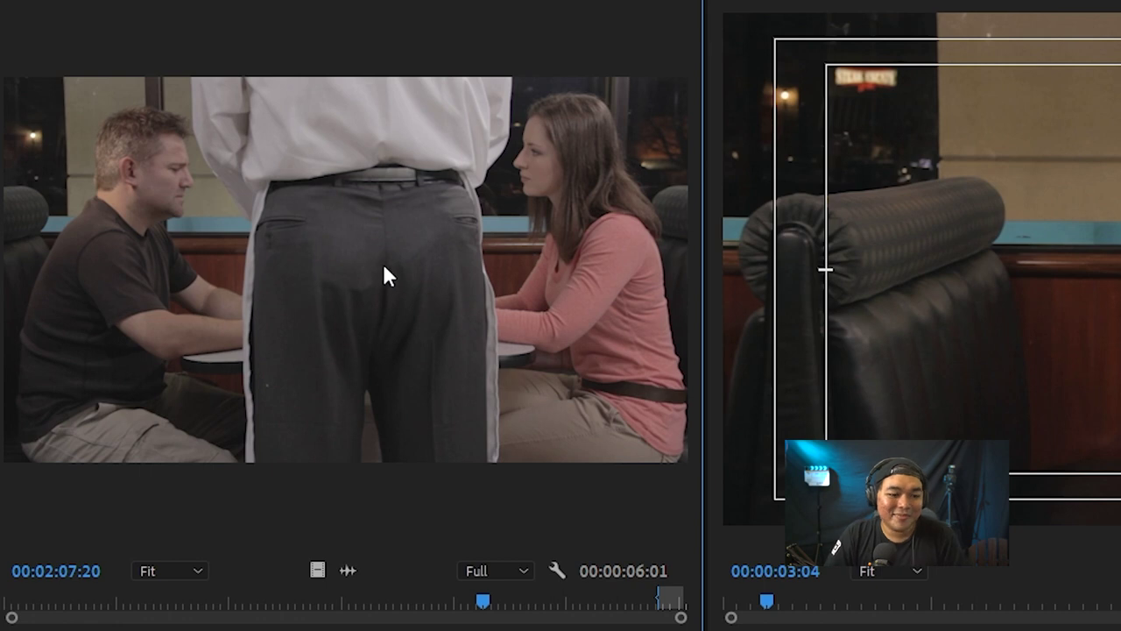
{"action": "left_click_drag", "start_coordinate": [490, 602], "coordinate": [270, 601]}
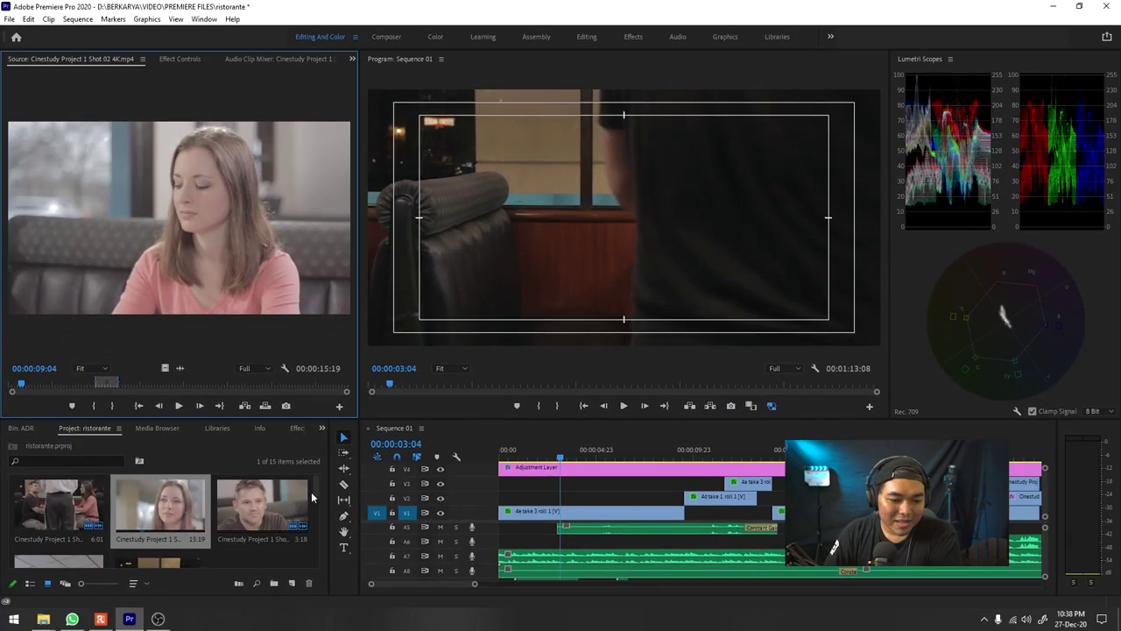
Step: Examine the sequence settings of Sequence 01, including timebase and frame size, and close them without changes
{"action": "scroll", "coordinate": [314, 501], "scroll_direction": "down", "scroll_amount": 3}
{"action": "scroll", "coordinate": [313, 501], "scroll_direction": "up", "scroll_amount": 5}
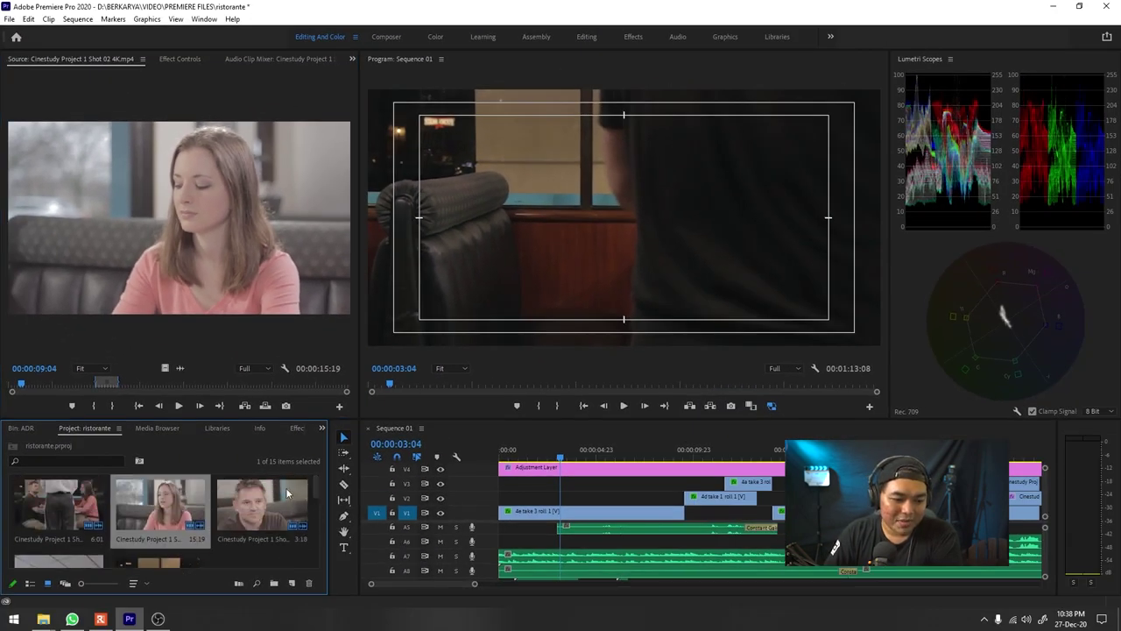
{"action": "right_click", "coordinate": [409, 433]}
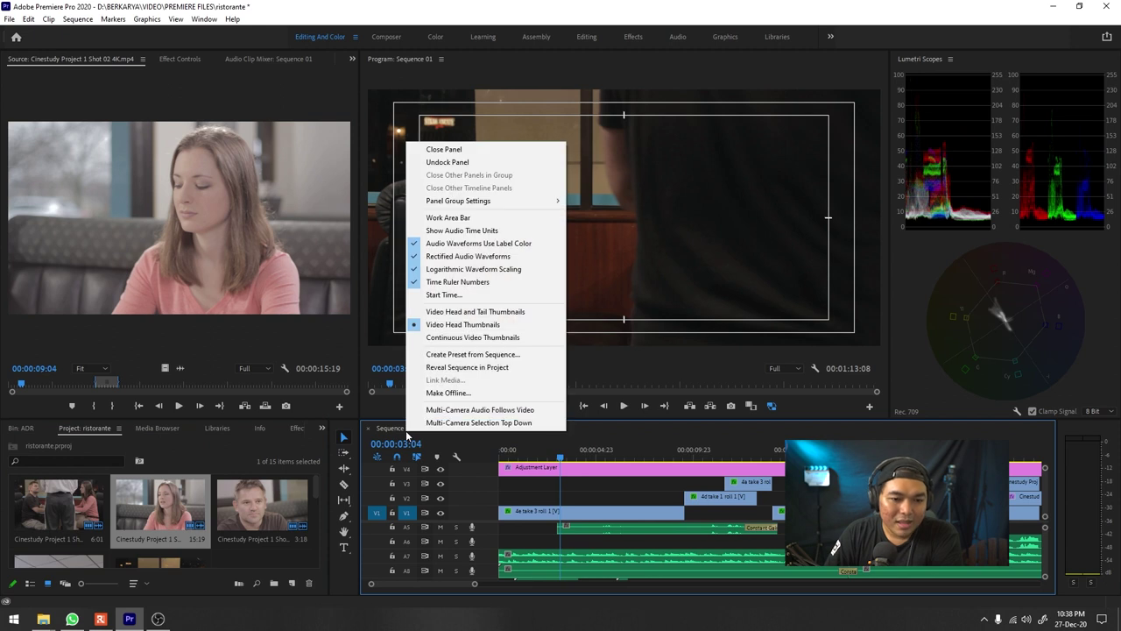
{"action": "left_click", "coordinate": [321, 486]}
{"action": "scroll", "coordinate": [320, 487], "scroll_direction": "down", "scroll_amount": 3}
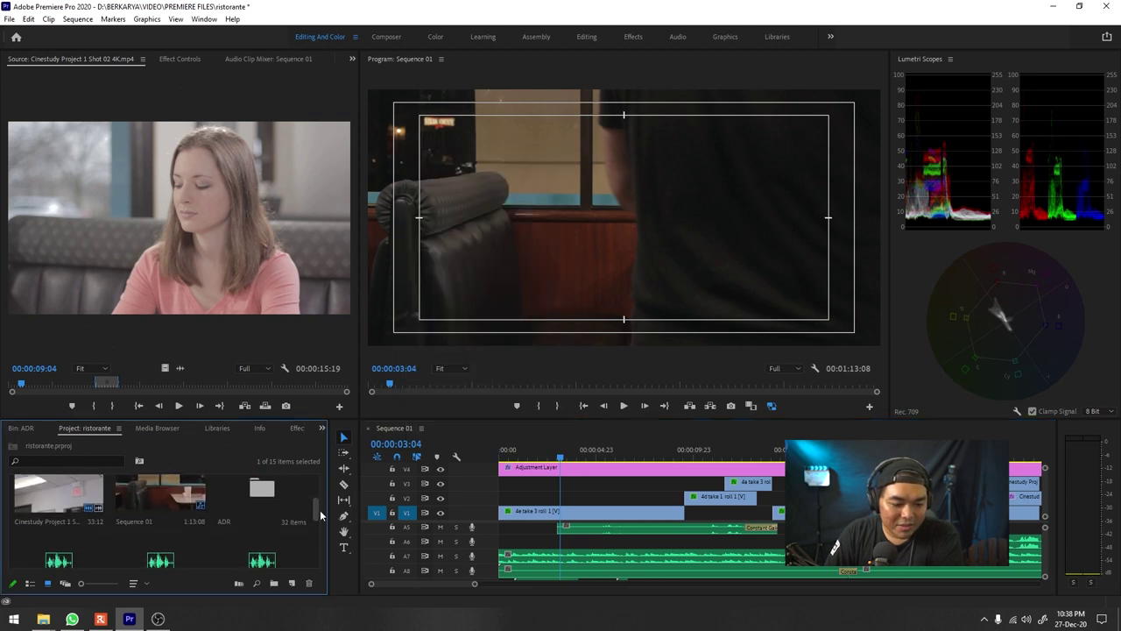
{"action": "right_click", "coordinate": [186, 494]}
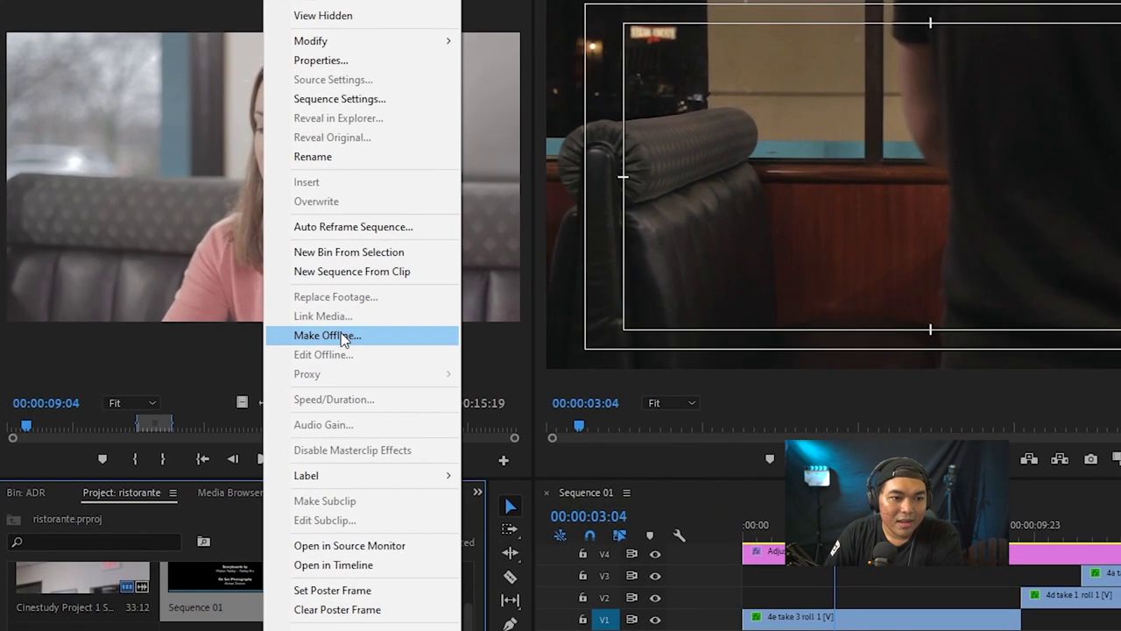
{"action": "left_click", "coordinate": [382, 100]}
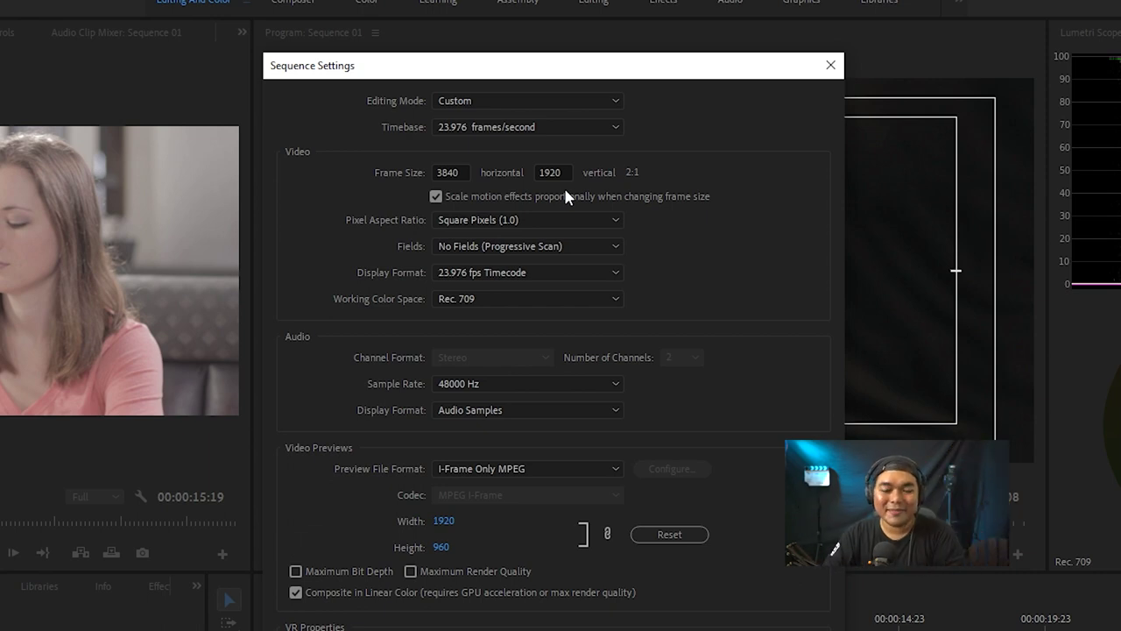
{"action": "left_click", "coordinate": [839, 66]}
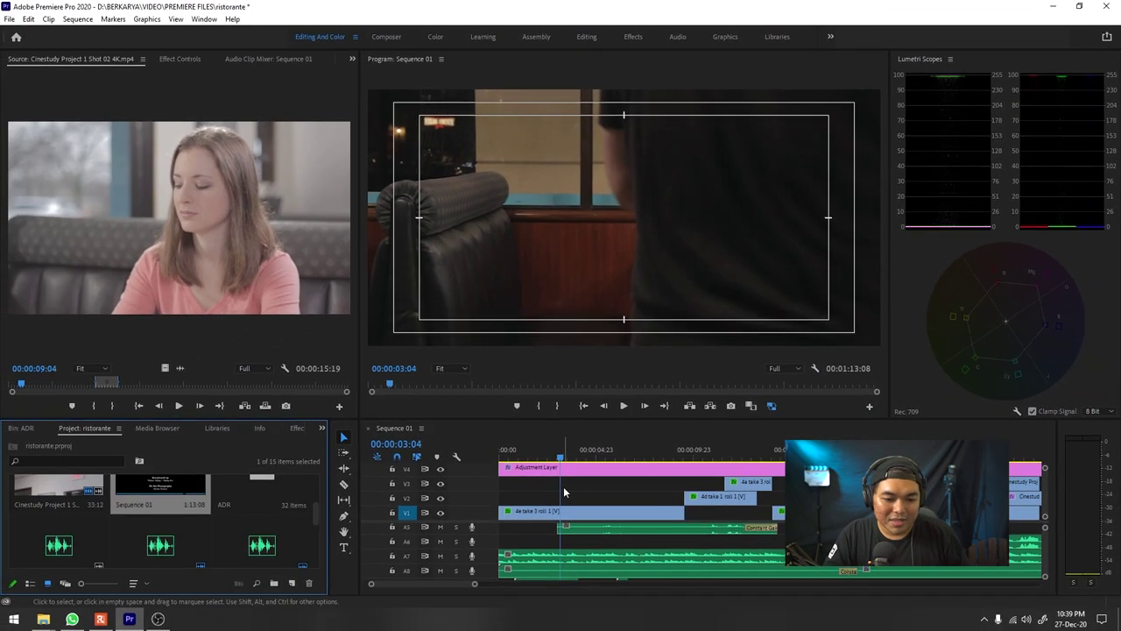
Step: Enlarge the timeline area vertically so more of Sequence 01's video and audio tracks fit
{"action": "left_click", "coordinate": [564, 492]}
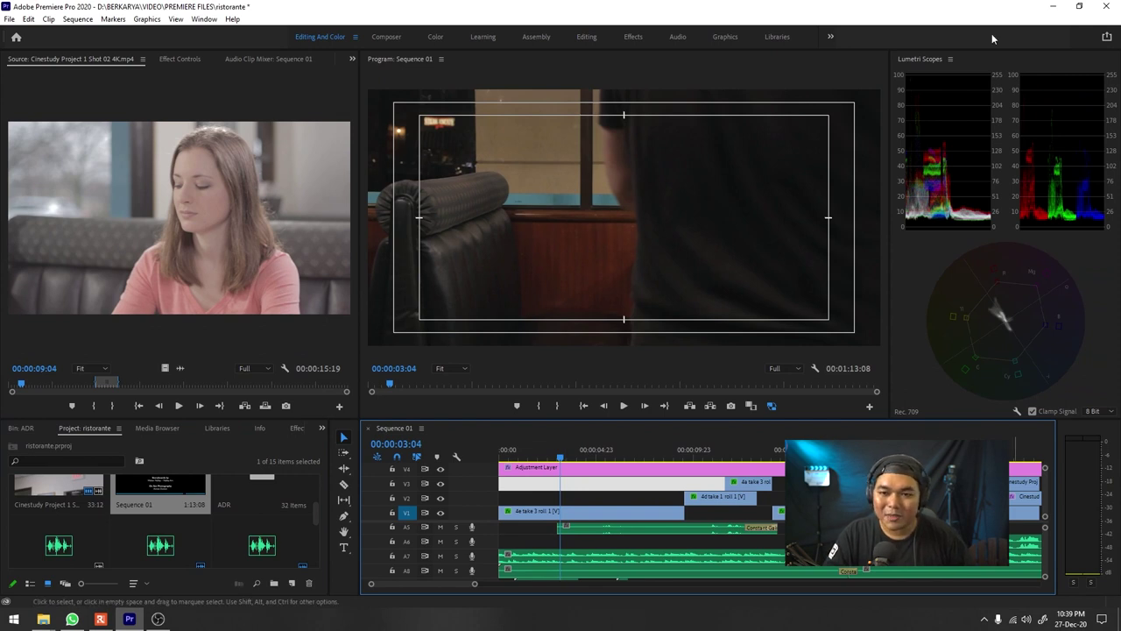
{"action": "key", "text": "ctrl+grave"}
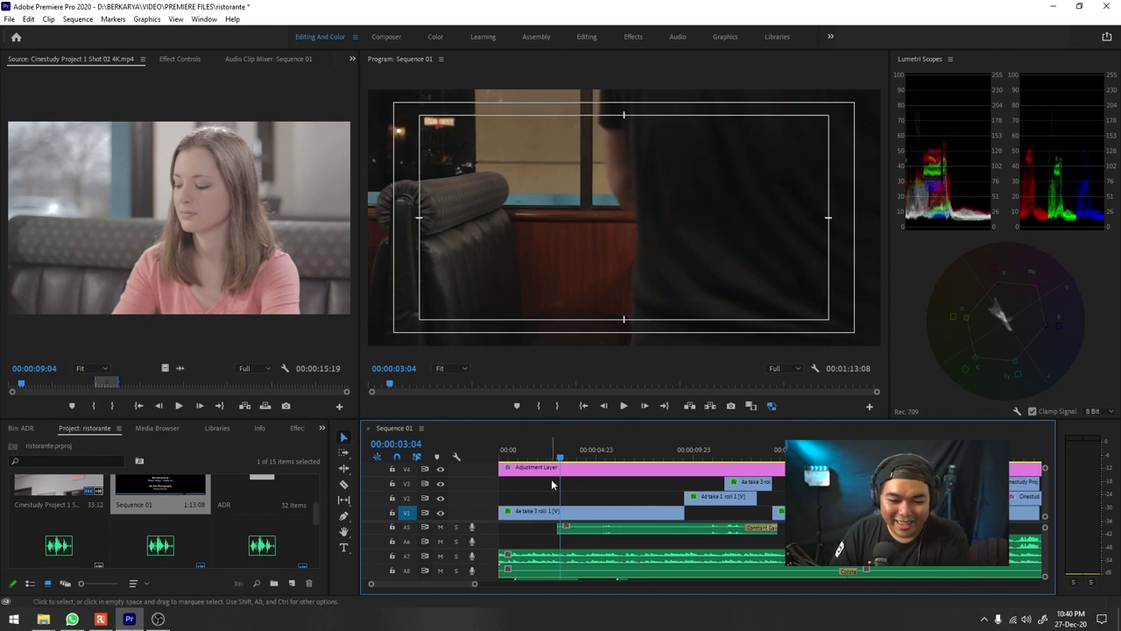
{"action": "left_click", "coordinate": [560, 496]}
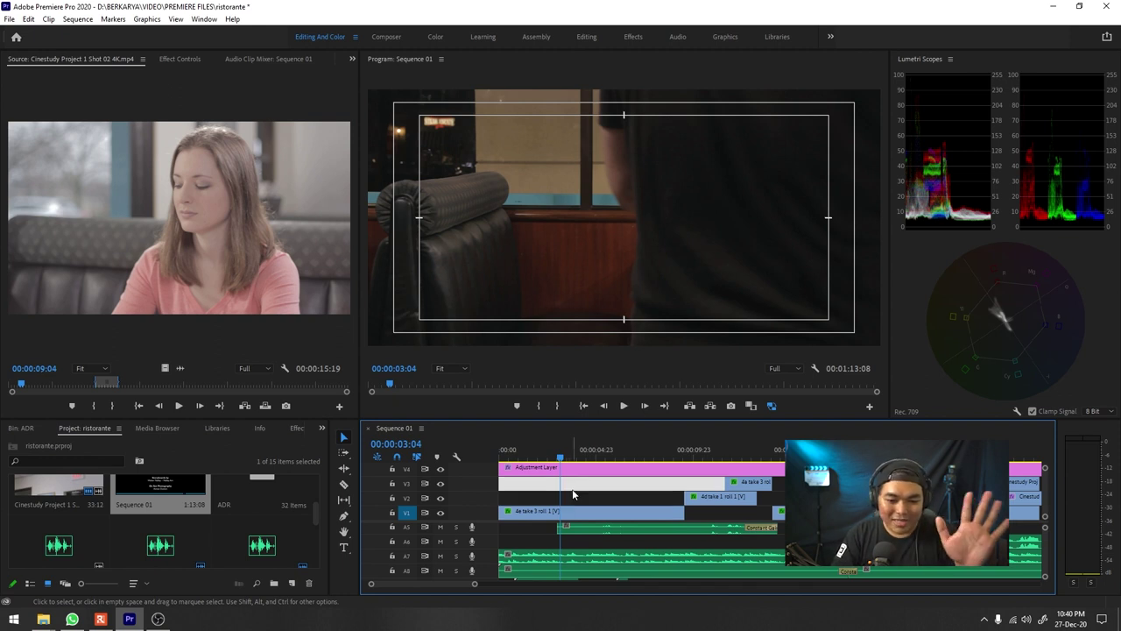
{"action": "scroll", "coordinate": [573, 492], "scroll_direction": "right", "scroll_amount": 2}
{"action": "scroll", "coordinate": [572, 489], "scroll_direction": "left", "scroll_amount": 2}
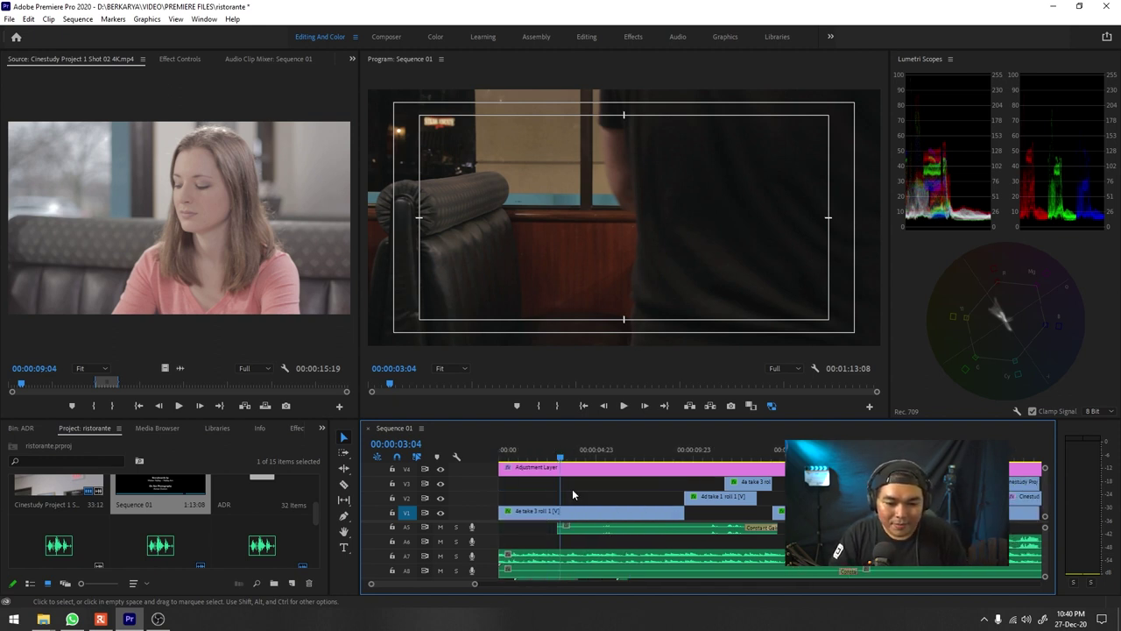
{"action": "left_click_drag", "start_coordinate": [631, 419], "coordinate": [635, 288]}
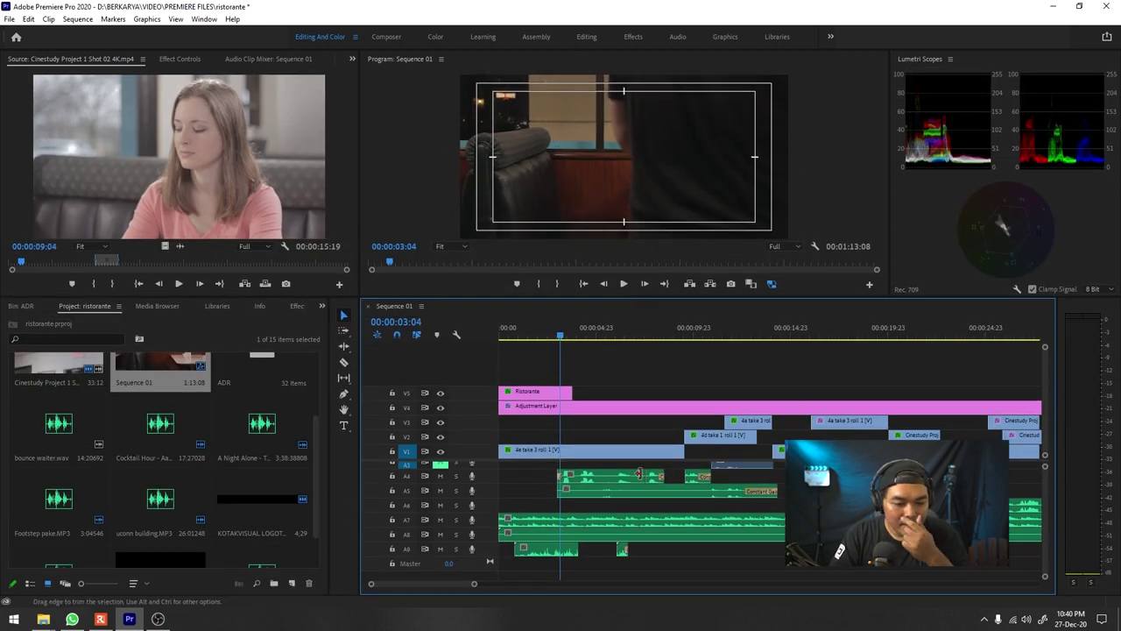
Step: Solo audio track A7 and play the sequence from the start to listen to its ambience
{"action": "left_click", "coordinate": [569, 524]}
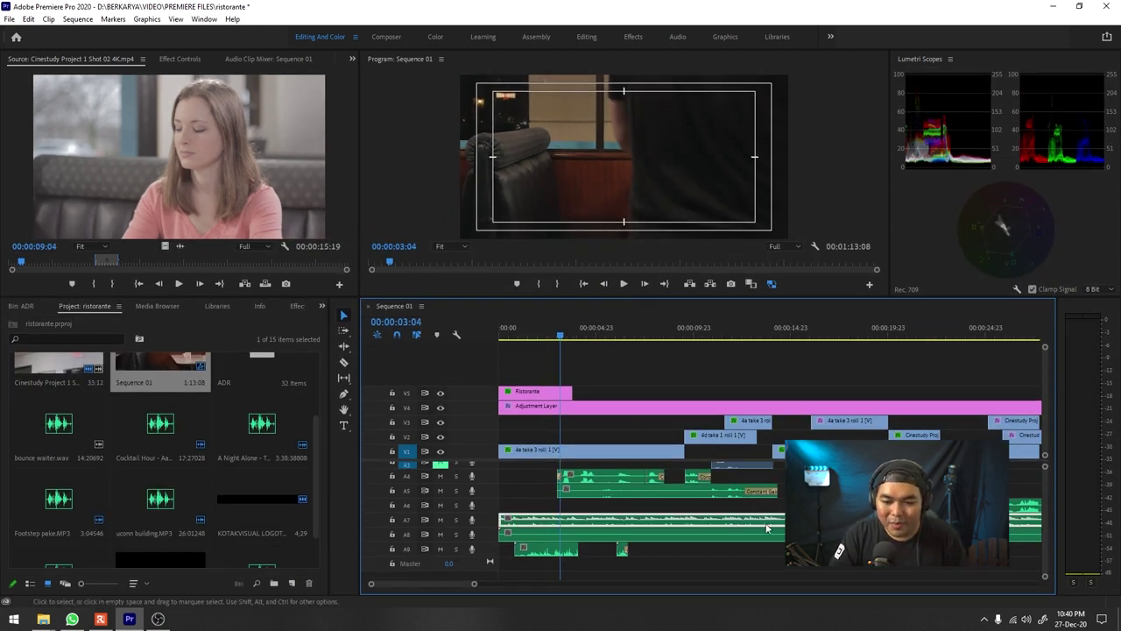
{"action": "left_click", "coordinate": [455, 519]}
{"action": "left_click_drag", "start_coordinate": [574, 336], "coordinate": [480, 334]}
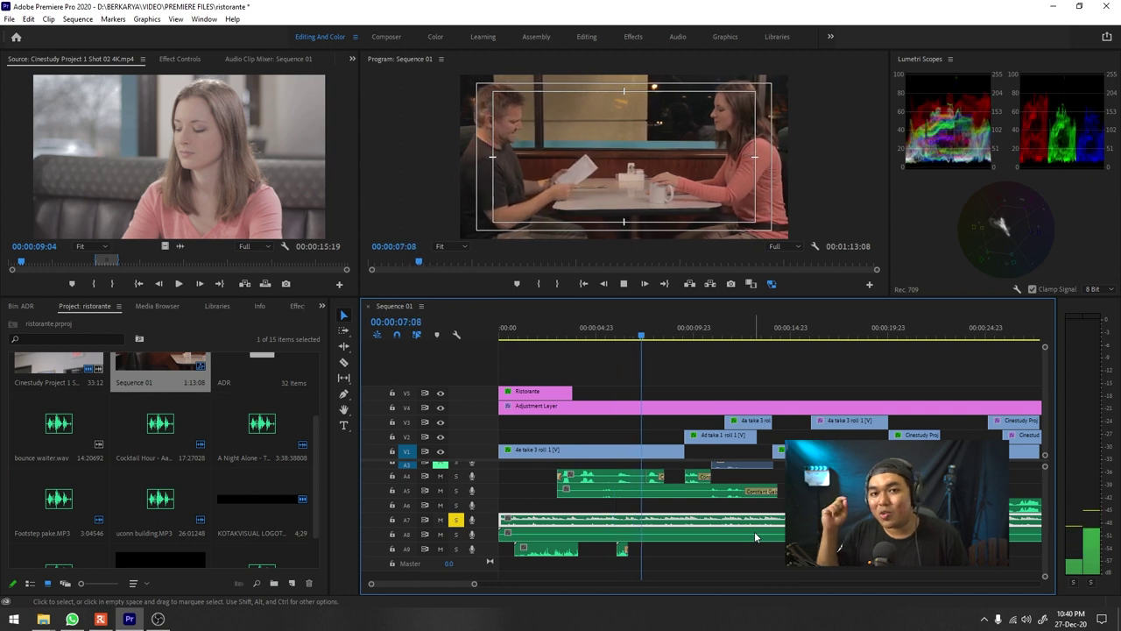
{"action": "key", "text": "space"}
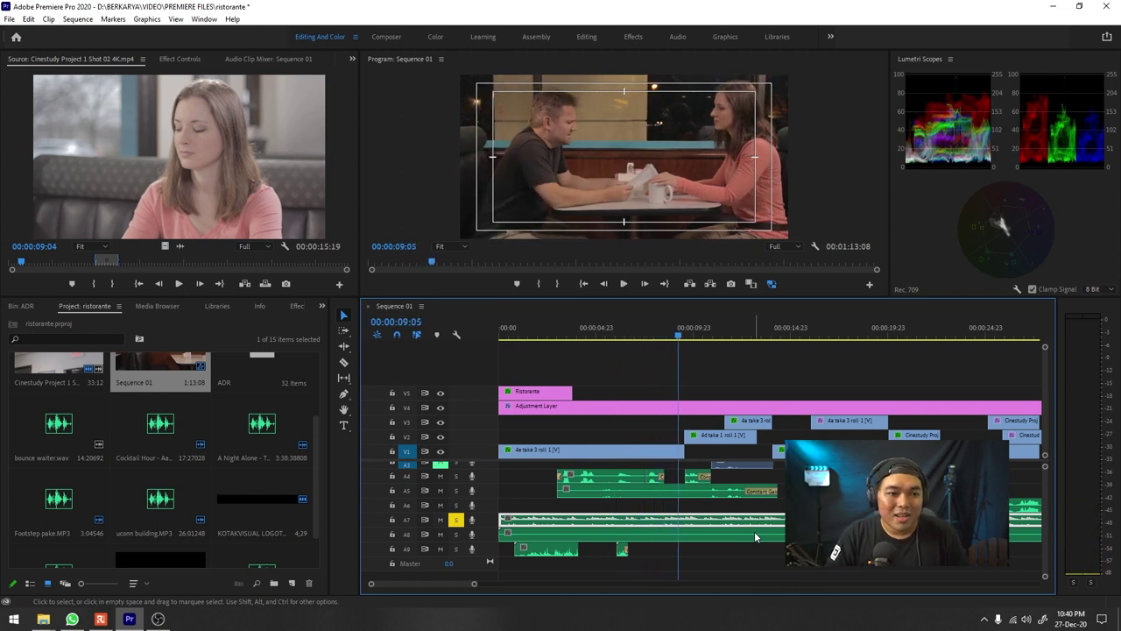
{"action": "left_click", "coordinate": [352, 58]}
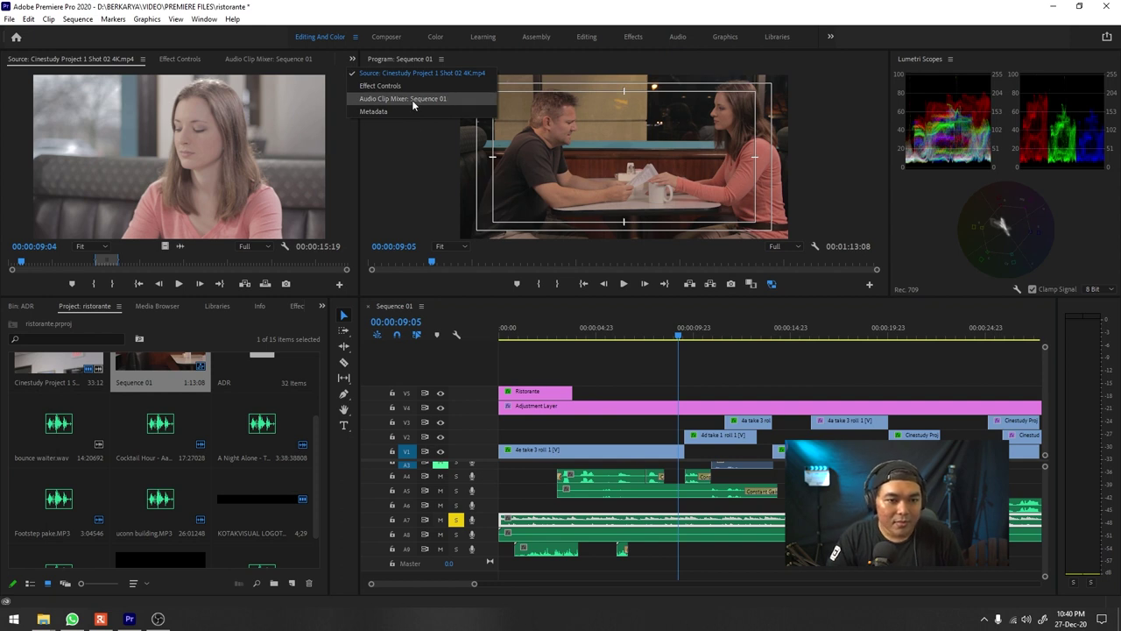
{"action": "left_click", "coordinate": [411, 99]}
{"action": "left_click", "coordinate": [321, 62]}
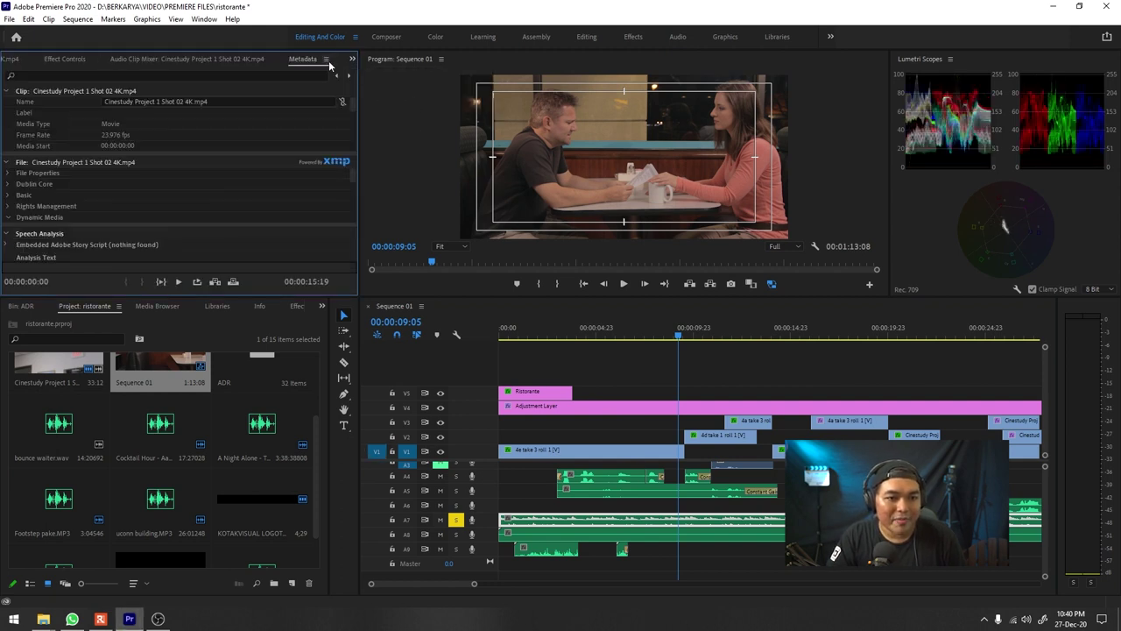
{"action": "left_click", "coordinate": [351, 59]}
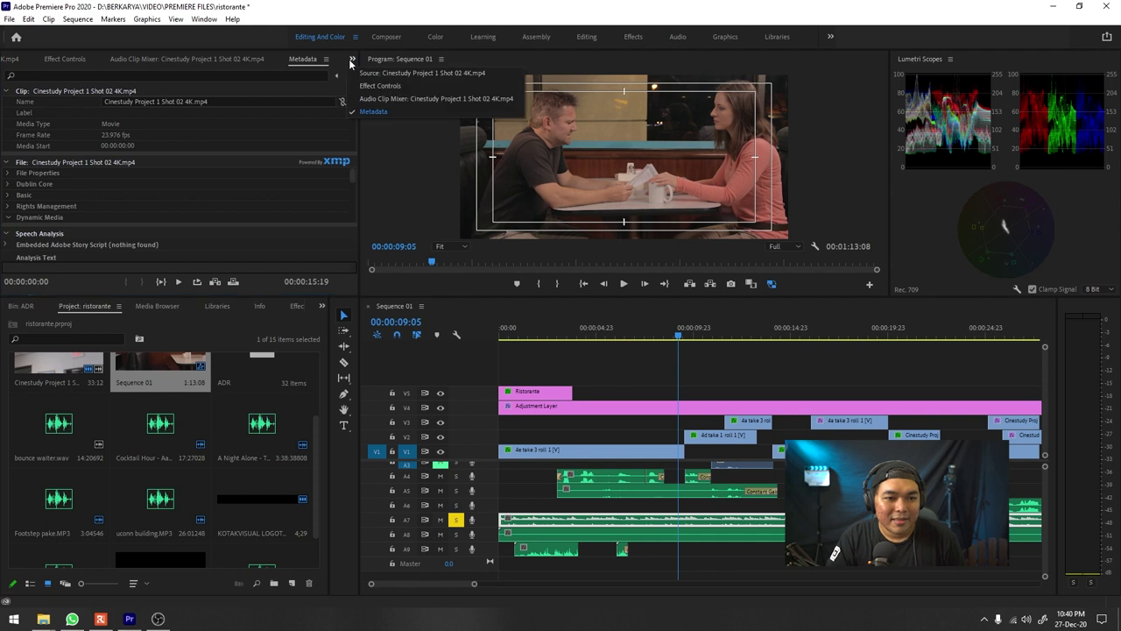
{"action": "left_click", "coordinate": [366, 5]}
Step: Show the Audio Track Mixer for Sequence 01 and bring the tracks' effect slots into view
{"action": "left_click", "coordinate": [204, 19]}
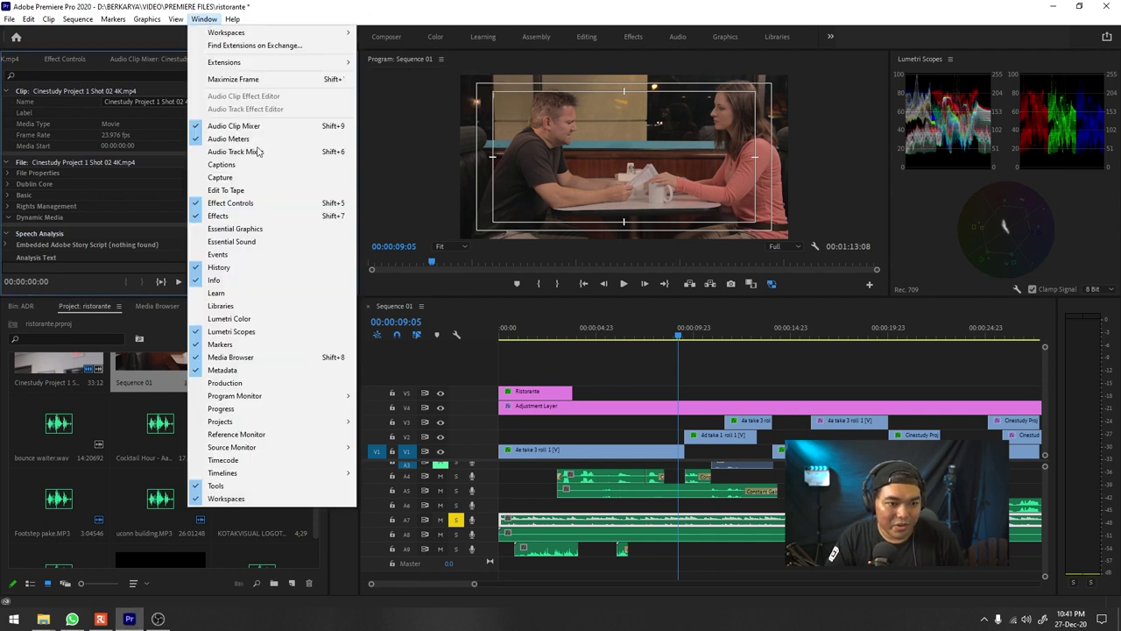
{"action": "left_click", "coordinate": [257, 152]}
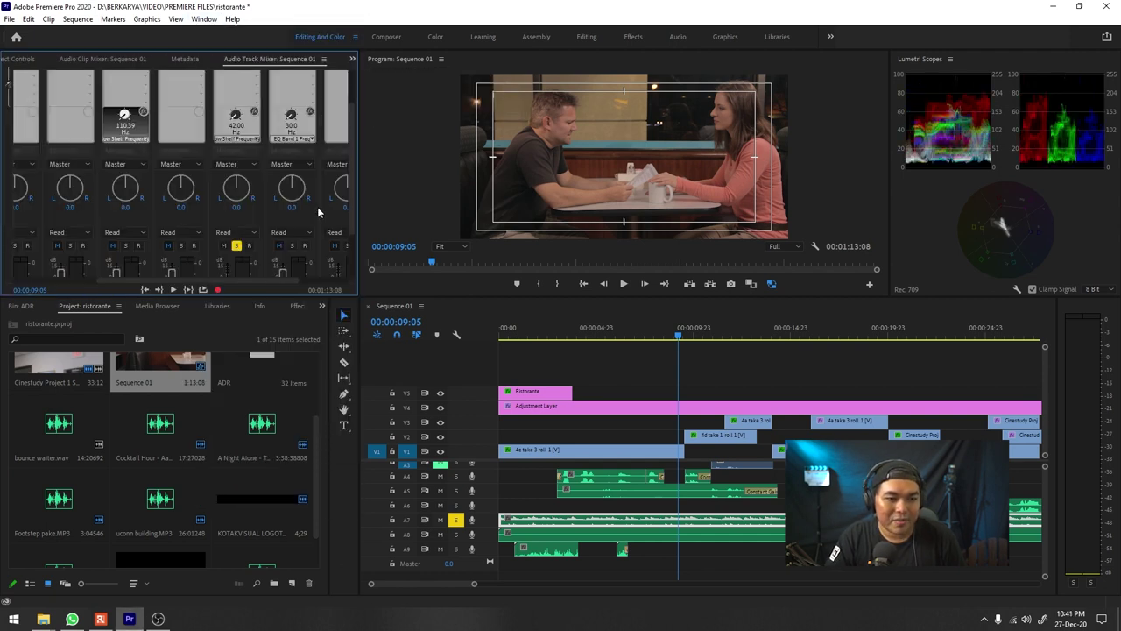
{"action": "scroll", "coordinate": [318, 212], "scroll_direction": "down", "scroll_amount": 3}
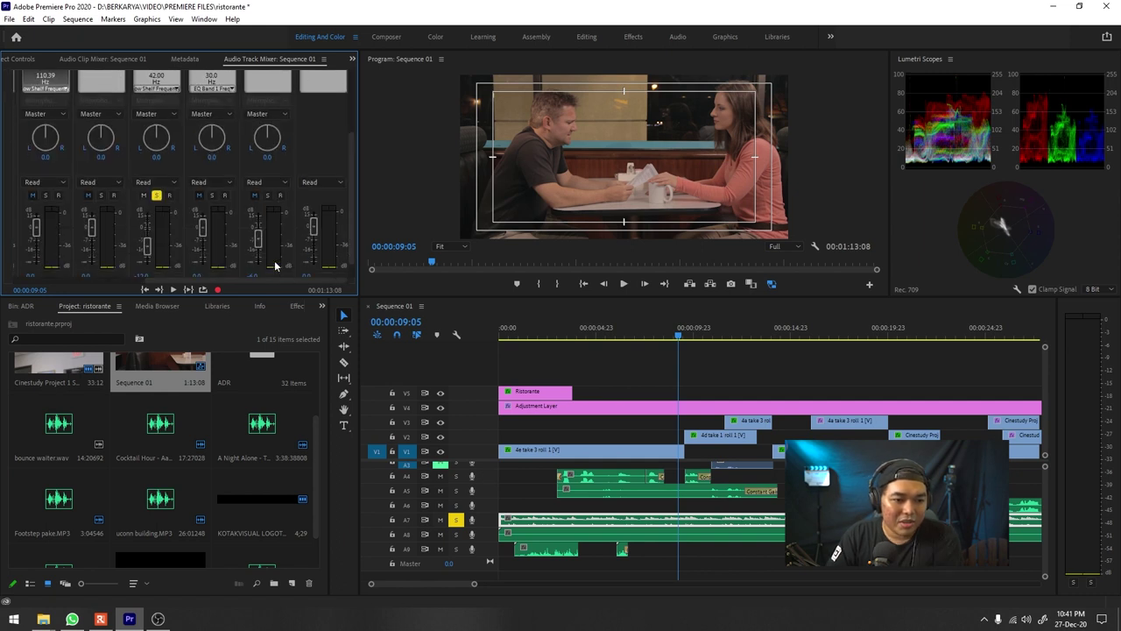
{"action": "scroll", "coordinate": [272, 279], "scroll_direction": "left", "scroll_amount": 3}
{"action": "left_click_drag", "start_coordinate": [351, 223], "coordinate": [369, 90]}
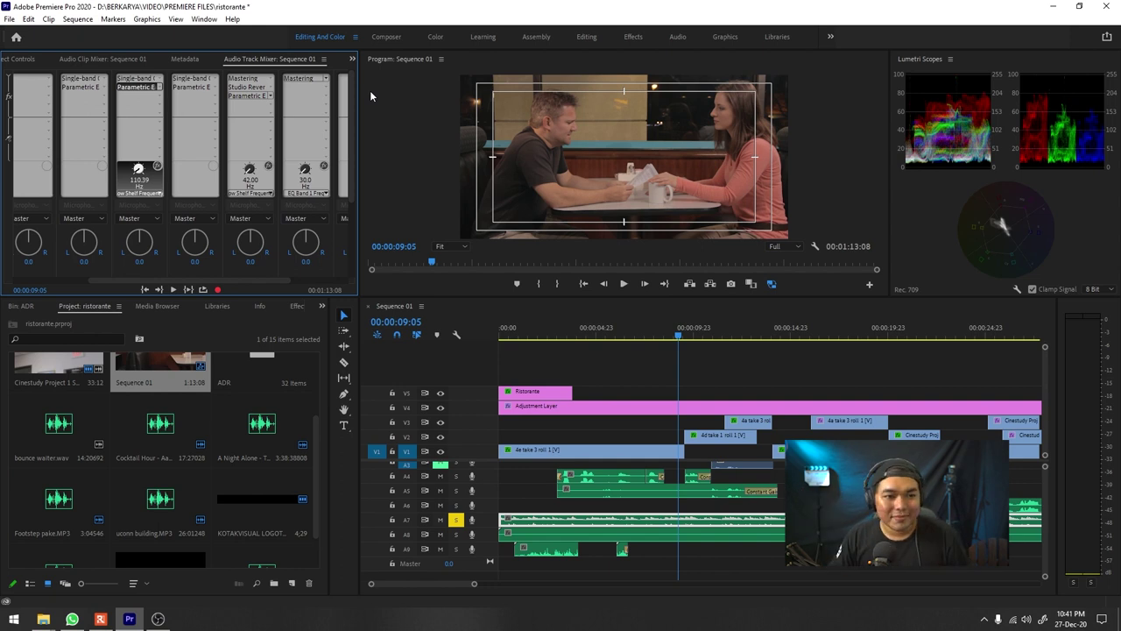
Step: Examine the Mastering and Studio Reverb effect settings on audio track 7, and close the effect editor
{"action": "double_click", "coordinate": [259, 82]}
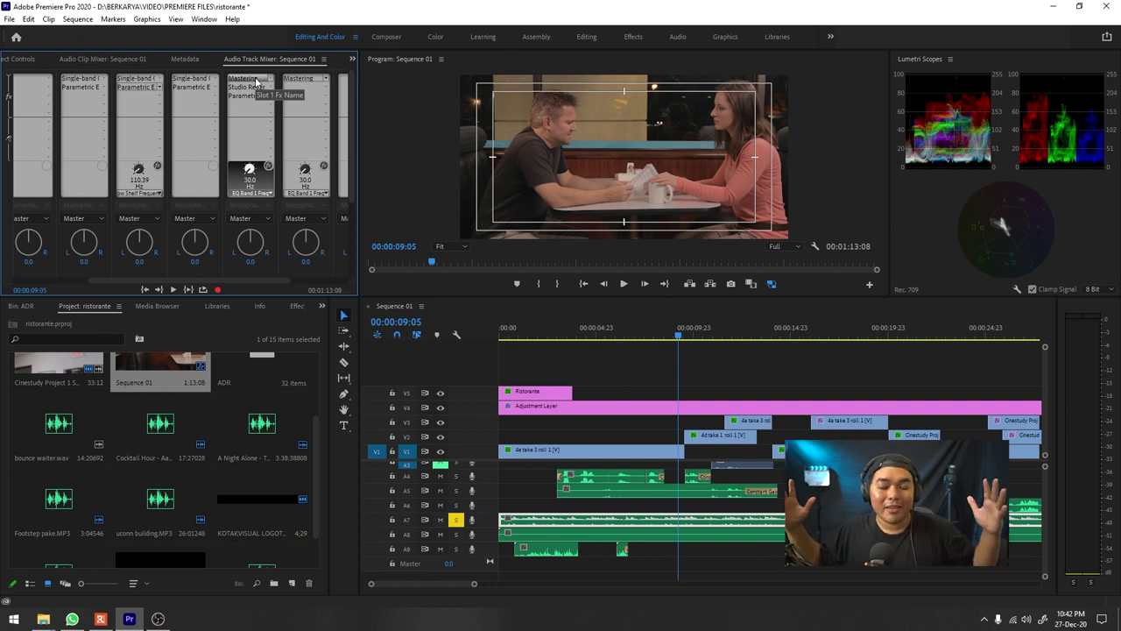
{"action": "double_click", "coordinate": [258, 85]}
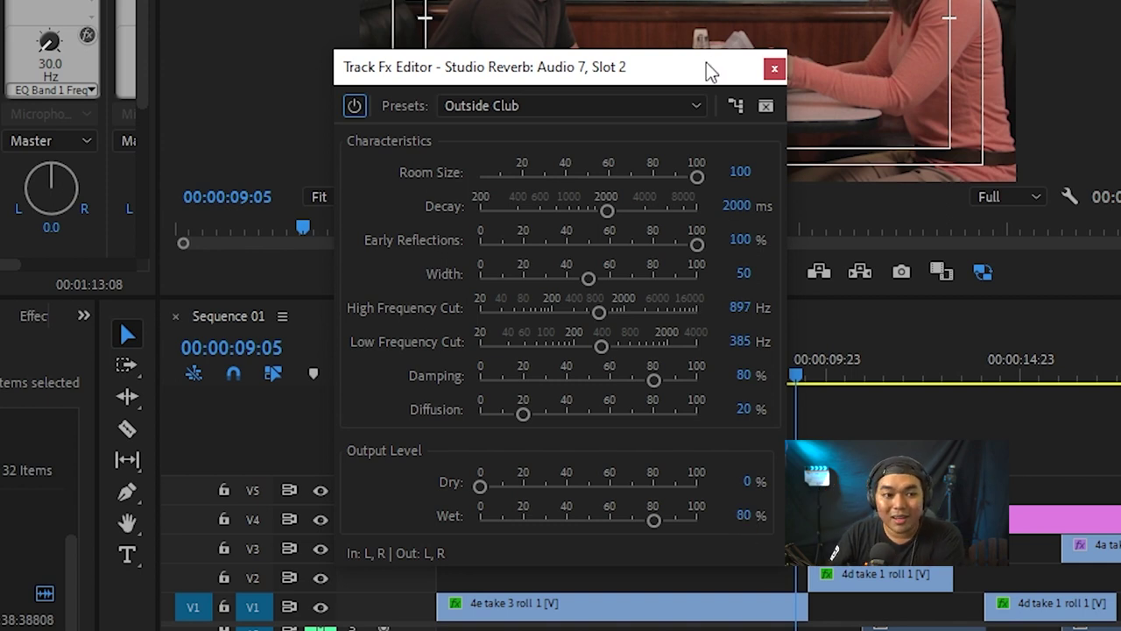
{"action": "left_click_drag", "start_coordinate": [708, 70], "coordinate": [686, 75]}
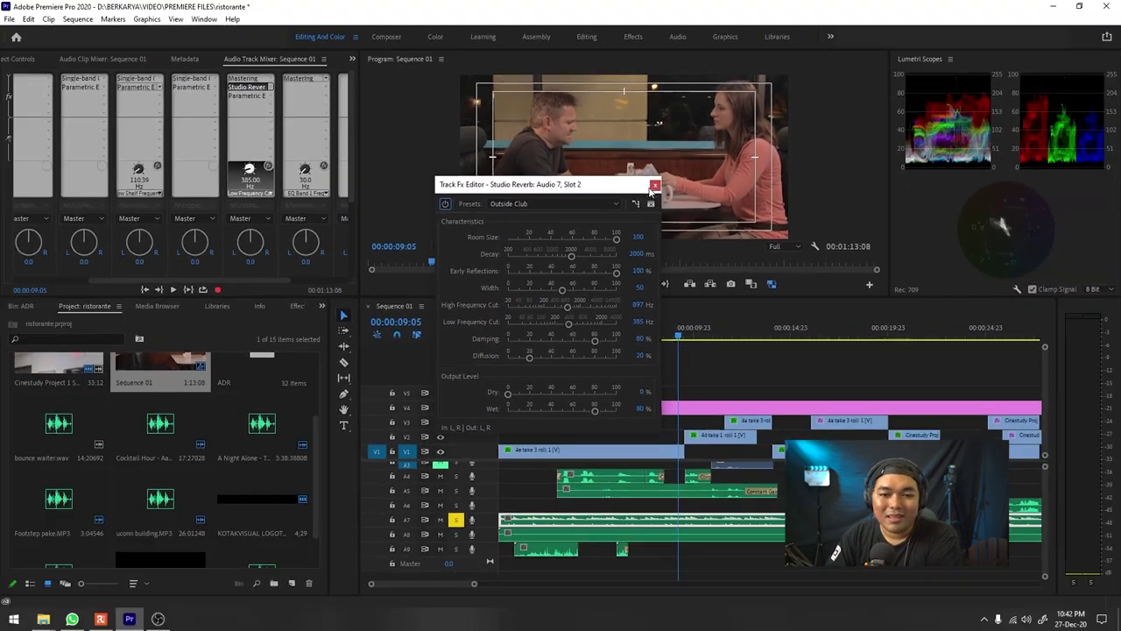
{"action": "left_click", "coordinate": [654, 185]}
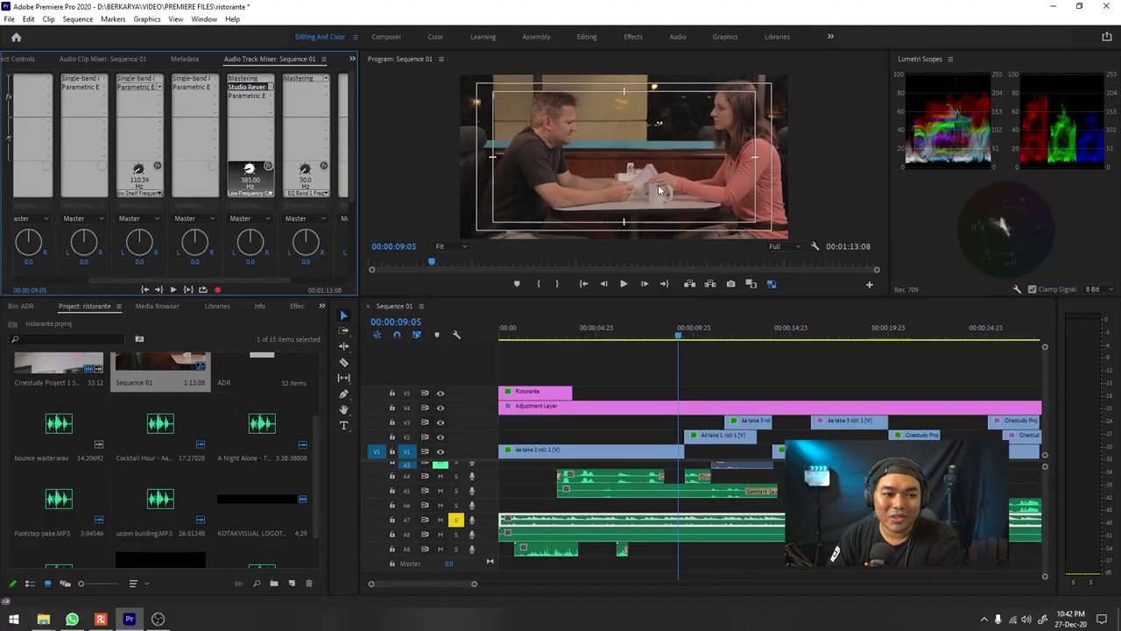
Step: Examine the Parametric Equalizer settings in slot 3 of audio track 7, and close the effect editor
{"action": "double_click", "coordinate": [246, 96]}
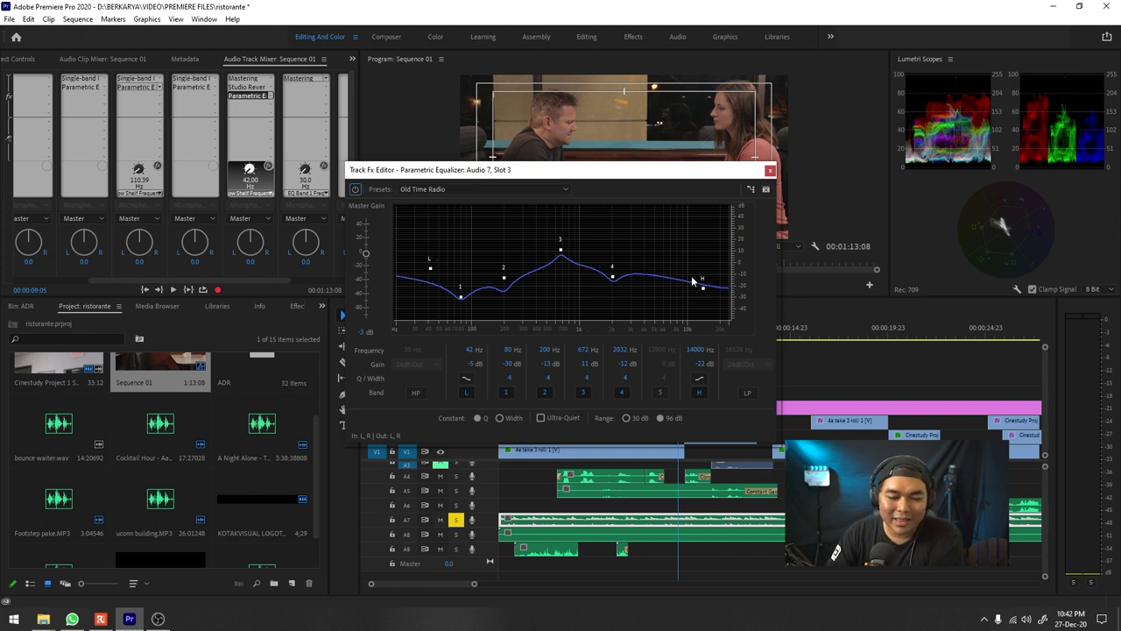
{"action": "left_click_drag", "start_coordinate": [698, 173], "coordinate": [674, 148]}
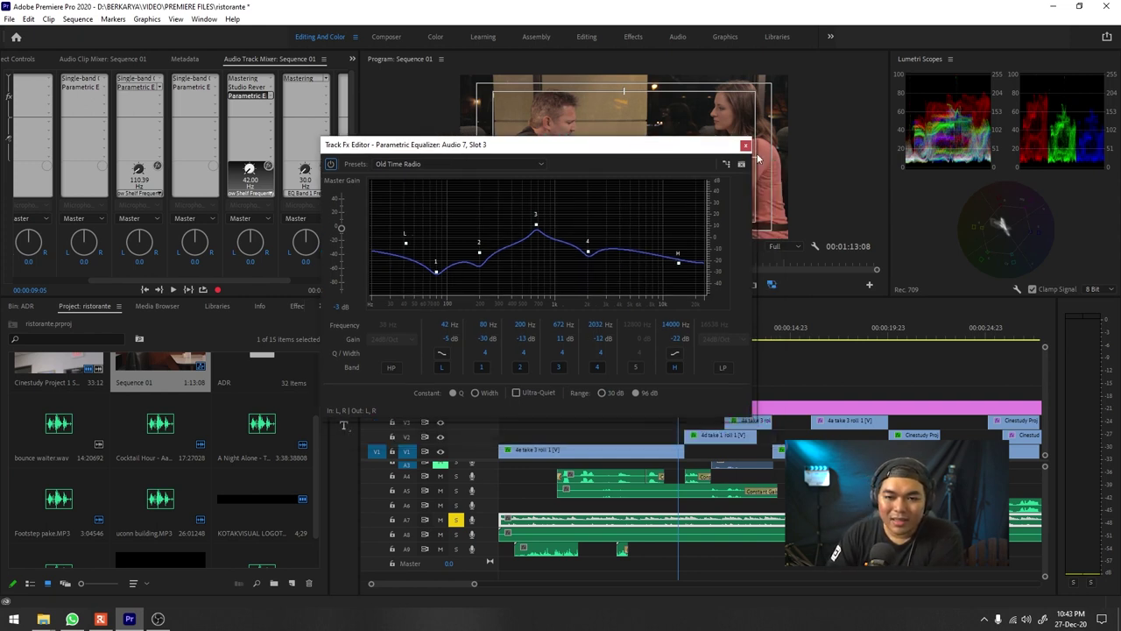
{"action": "left_click", "coordinate": [745, 144]}
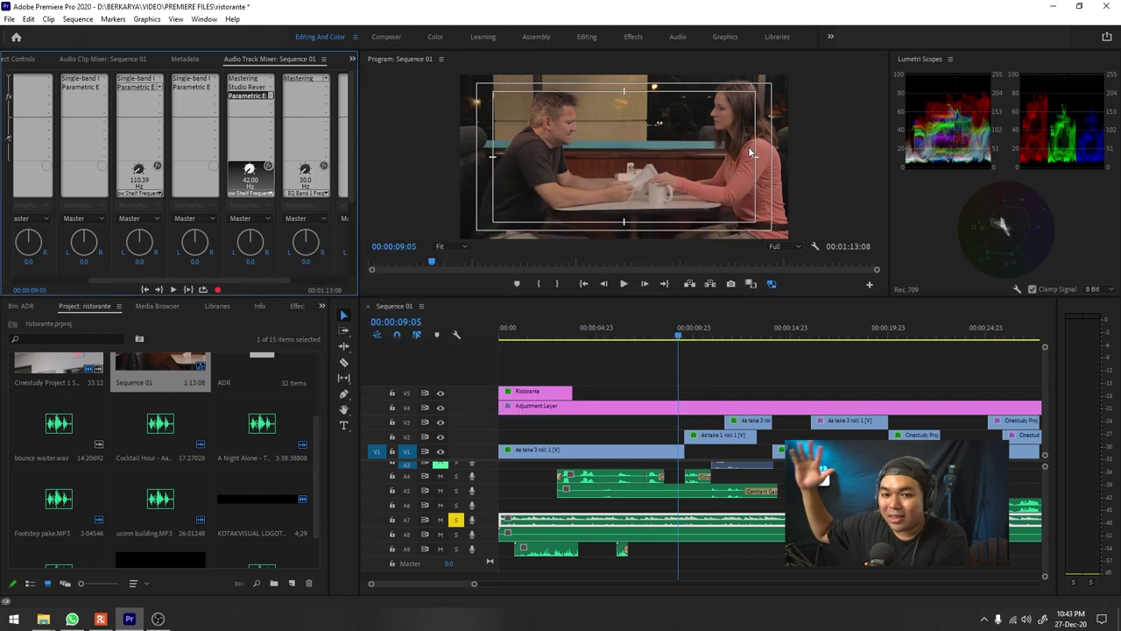
Step: Play Sequence 01 from the beginning to hear the soloed A7 track with its effects, and stop playback
{"action": "key", "text": "Home"}
{"action": "key", "text": "space"}
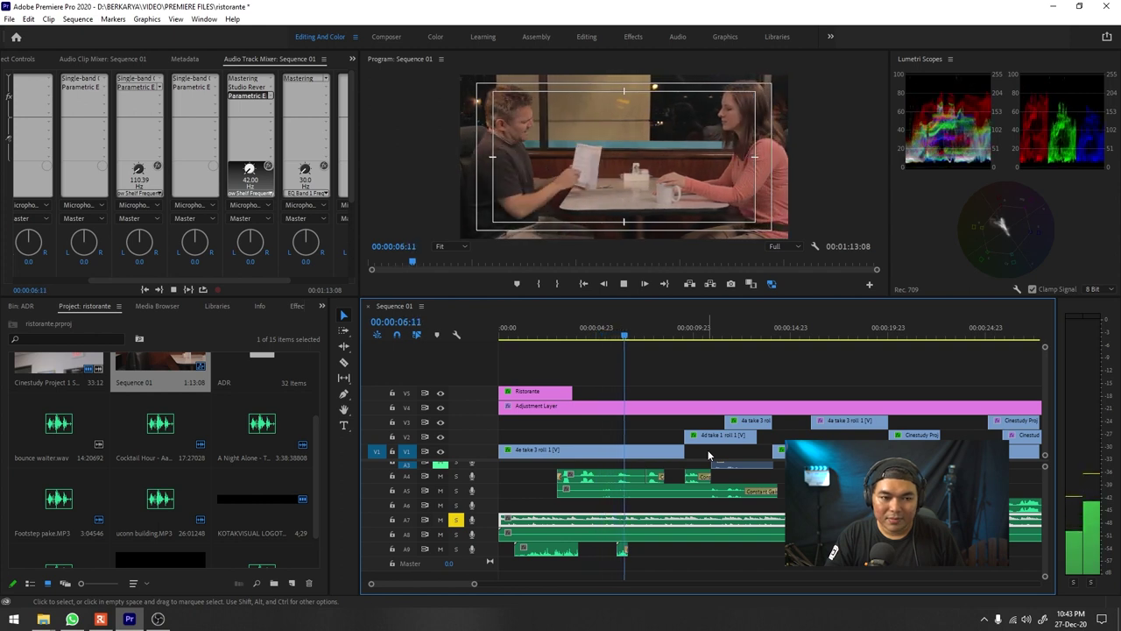
{"action": "key", "text": "space"}
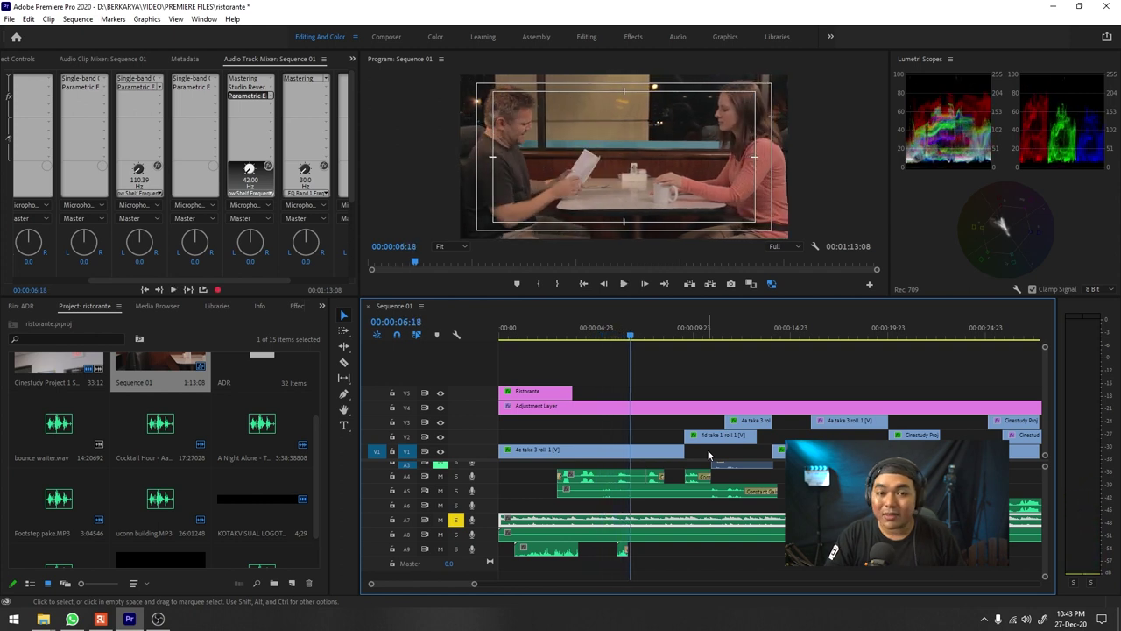
Step: Solo audio track A8 instead of A7
{"action": "left_click", "coordinate": [456, 534]}
{"action": "left_click", "coordinate": [455, 521]}
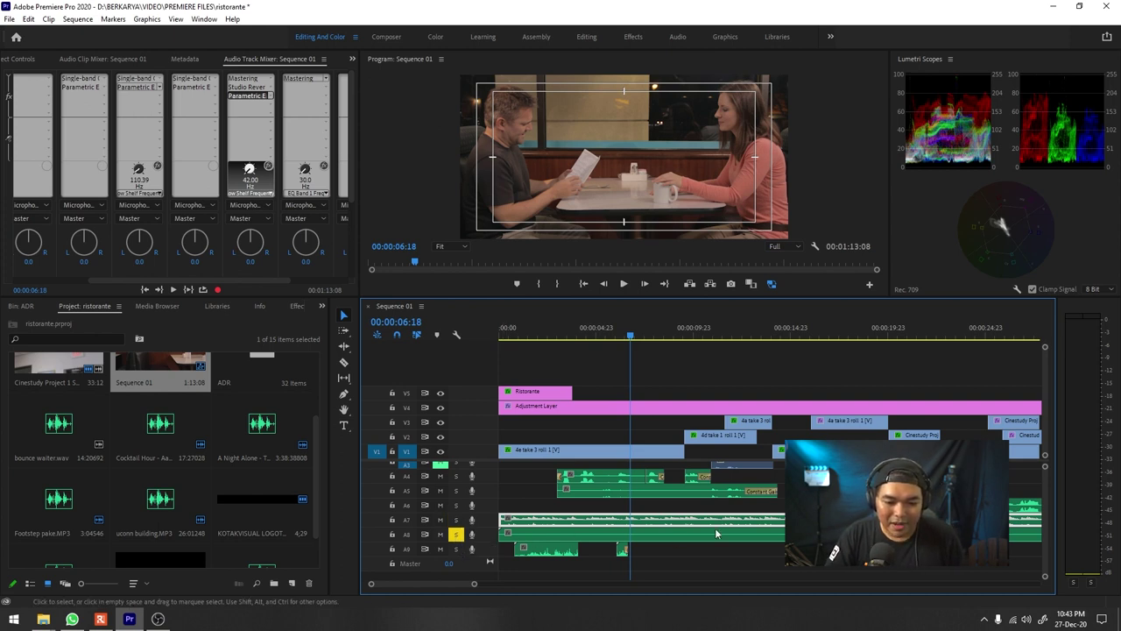
Step: Play Sequence 01 with A8 soloed to hear that track, and return the playhead to about 00:00:02:04
{"action": "scroll", "coordinate": [653, 470], "scroll_direction": "down", "scroll_amount": 5}
{"action": "key", "text": "space"}
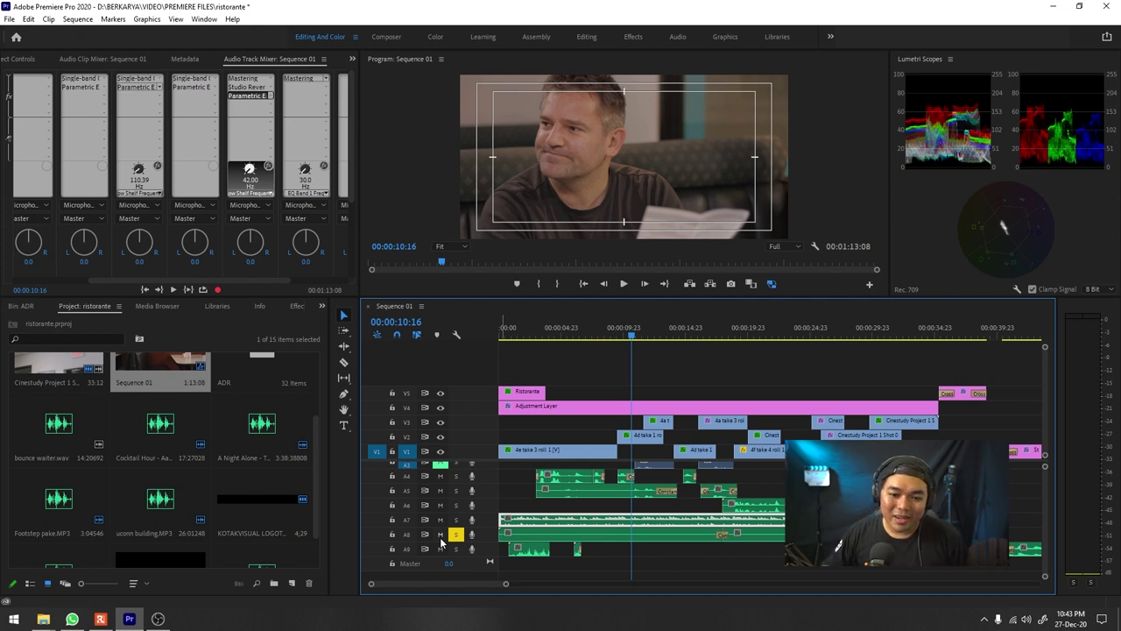
{"action": "left_click_drag", "start_coordinate": [536, 331], "coordinate": [517, 332]}
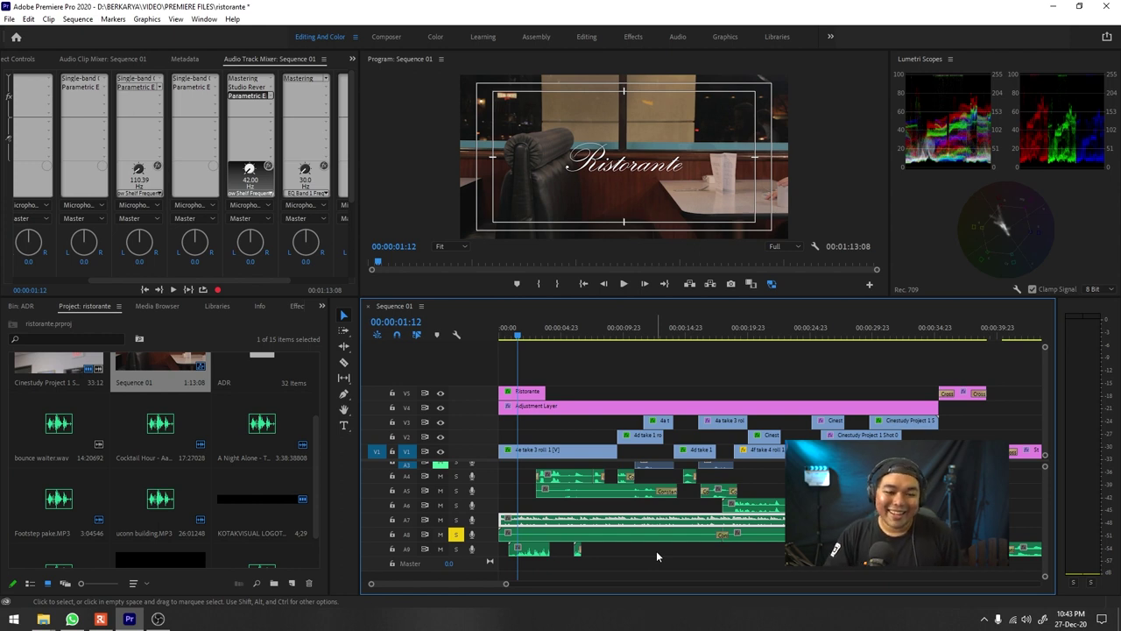
{"action": "left_click", "coordinate": [527, 338]}
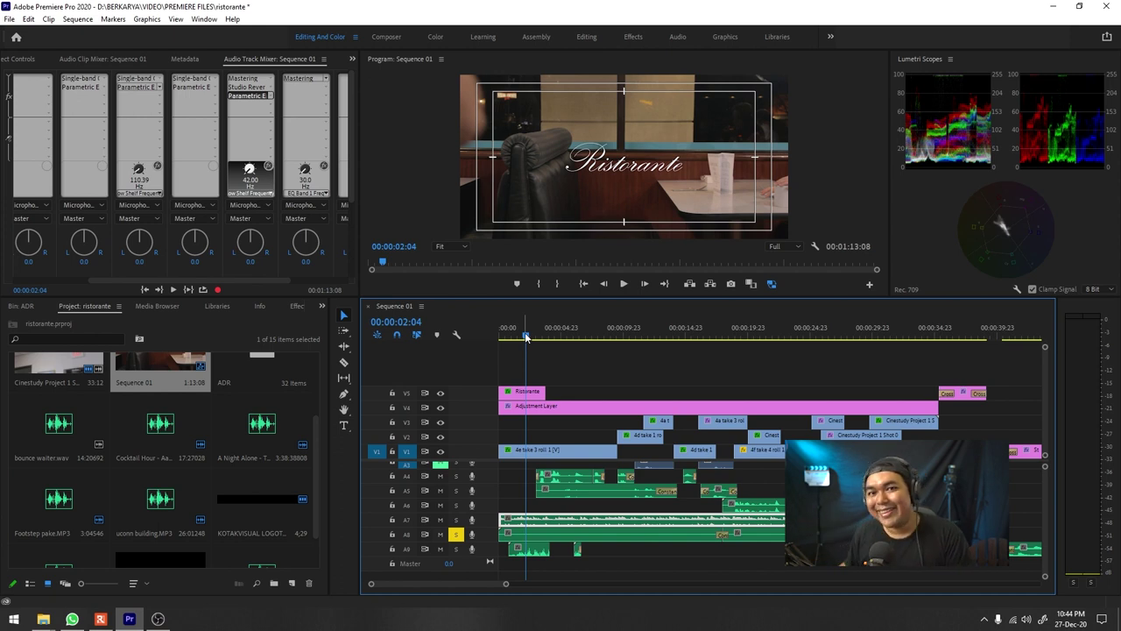
Step: Solo audio track A9 instead of A8, and play the sequence from 00:00:01:06 to hear its sound effects
{"action": "left_click", "coordinate": [456, 534]}
{"action": "left_click_drag", "start_coordinate": [520, 342], "coordinate": [514, 338]}
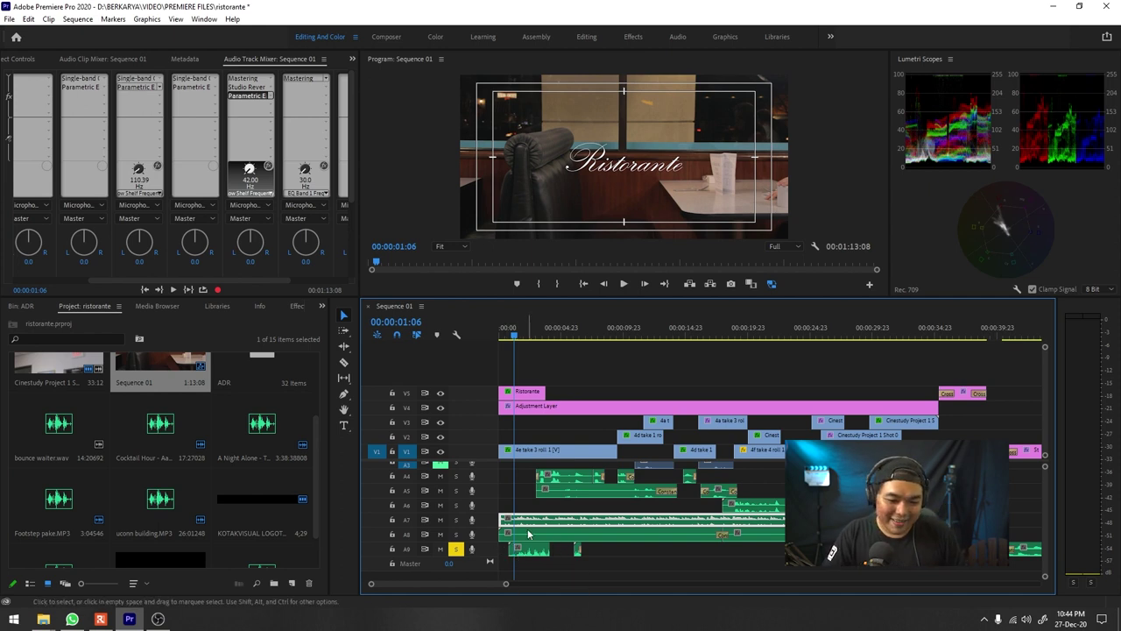
{"action": "key", "text": "space"}
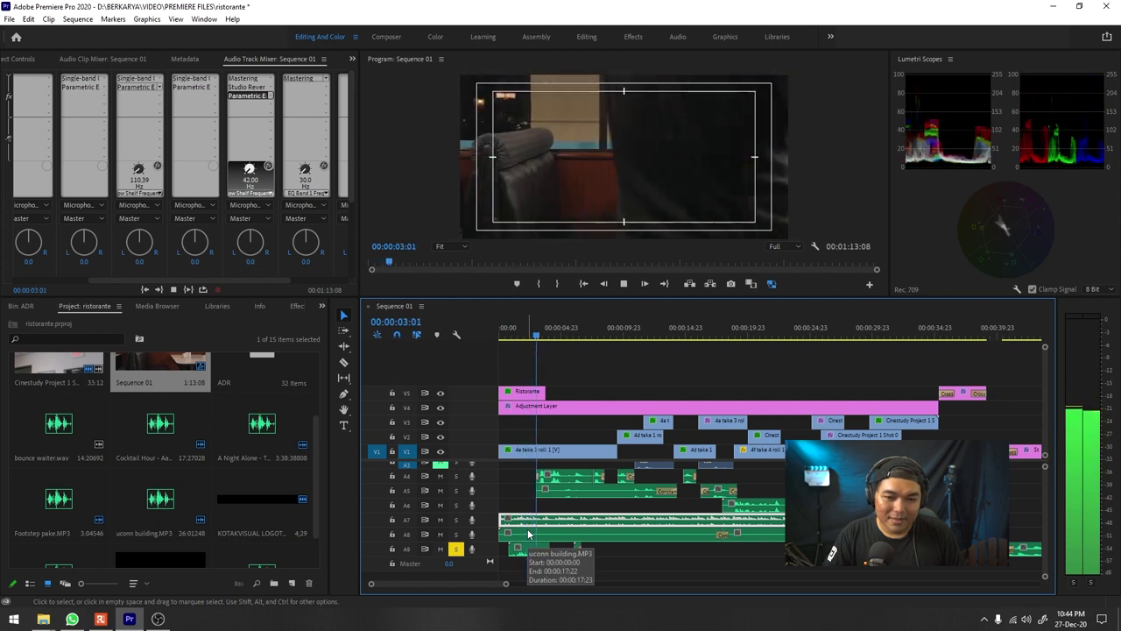
{"action": "key", "text": "space"}
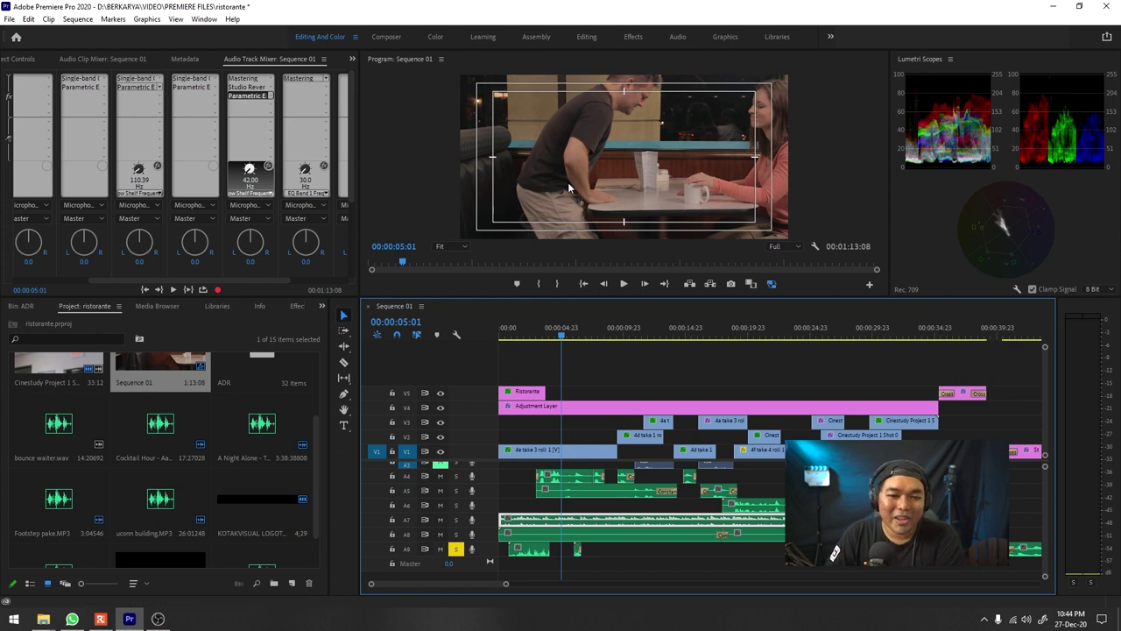
{"action": "left_click_drag", "start_coordinate": [564, 331], "coordinate": [573, 339]}
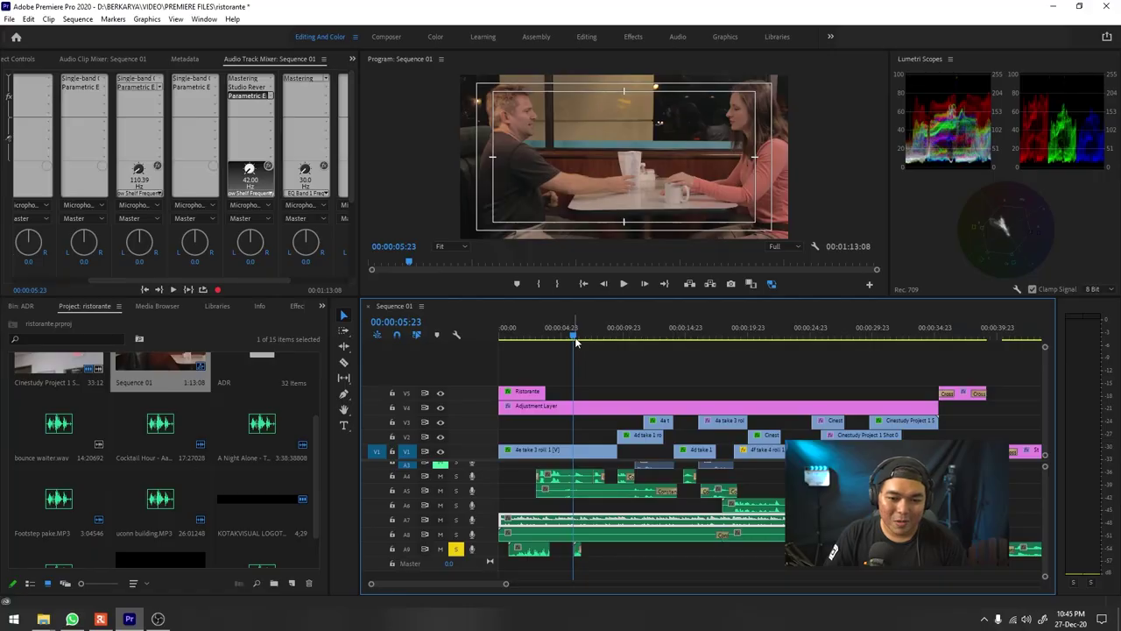
Step: Replay the first footstep clip on A9 from 00:00:01:00 and stop once it has been heard
{"action": "scroll", "coordinate": [576, 343], "scroll_direction": "up", "scroll_amount": 5}
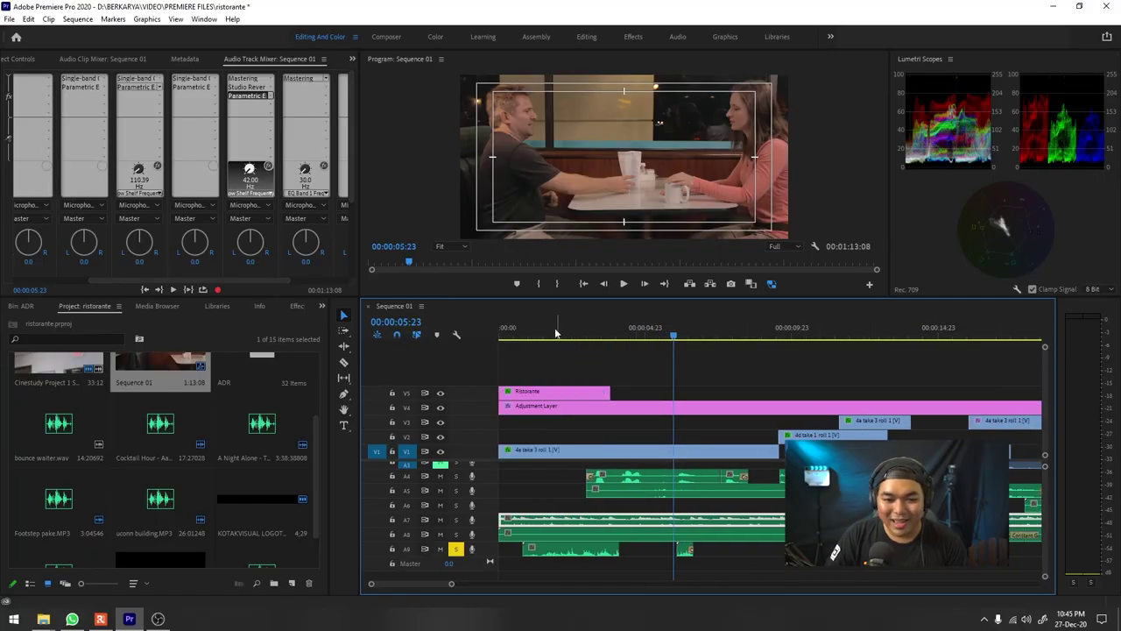
{"action": "left_click", "coordinate": [528, 335]}
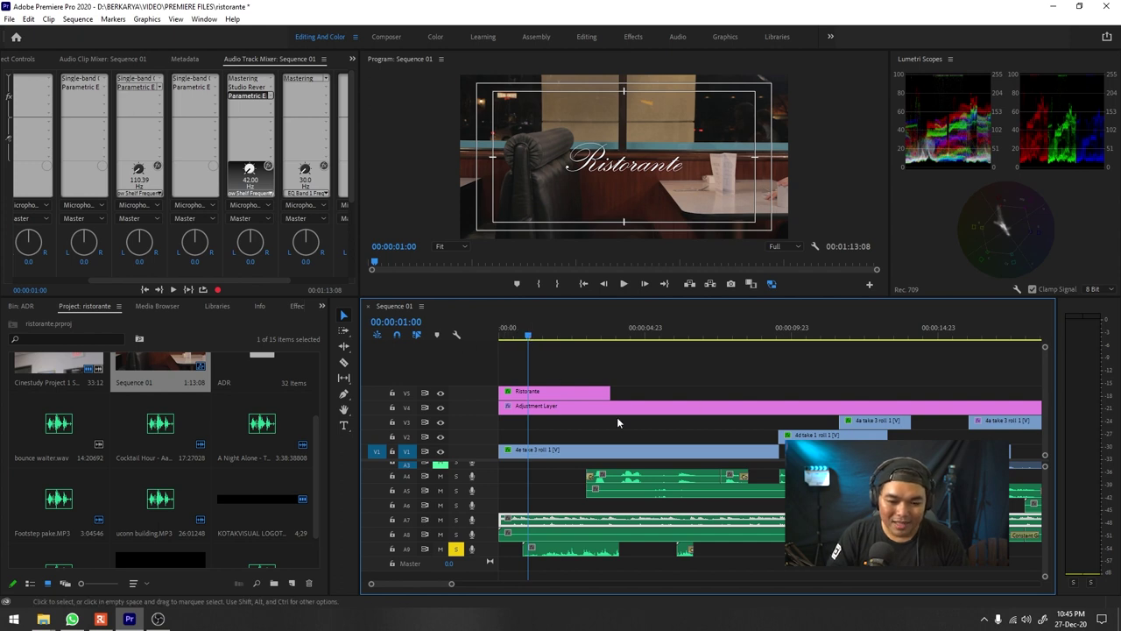
{"action": "key", "text": "space"}
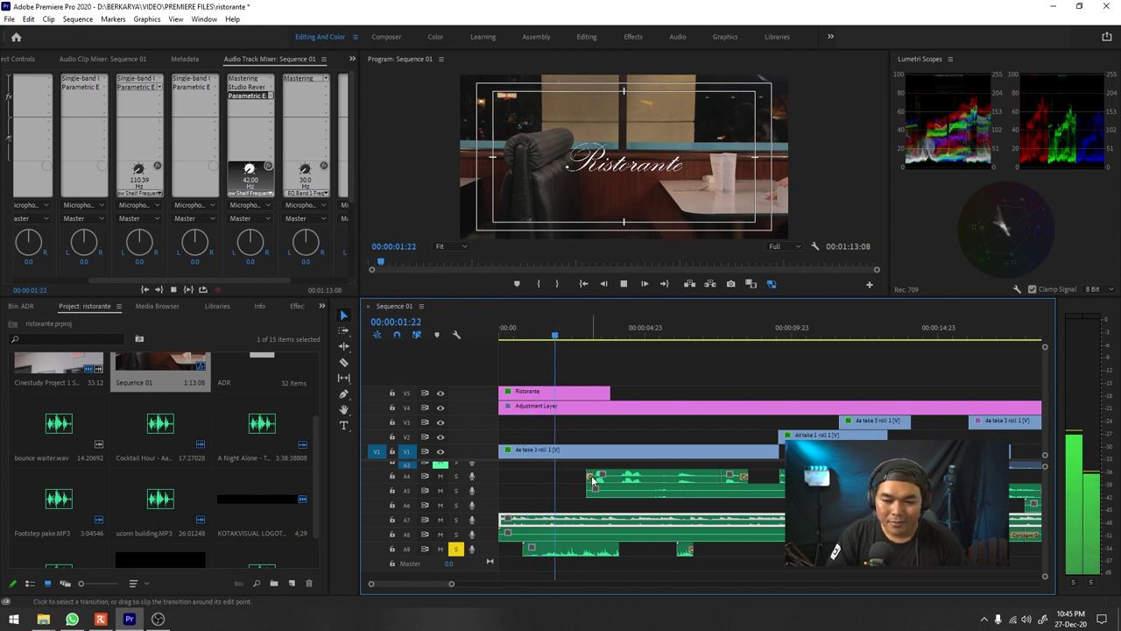
{"action": "key", "text": "space"}
Step: Open the Footstep pake.MP3 clip's effect settings and scrub through its Pan keyframes
{"action": "double_click", "coordinate": [570, 549]}
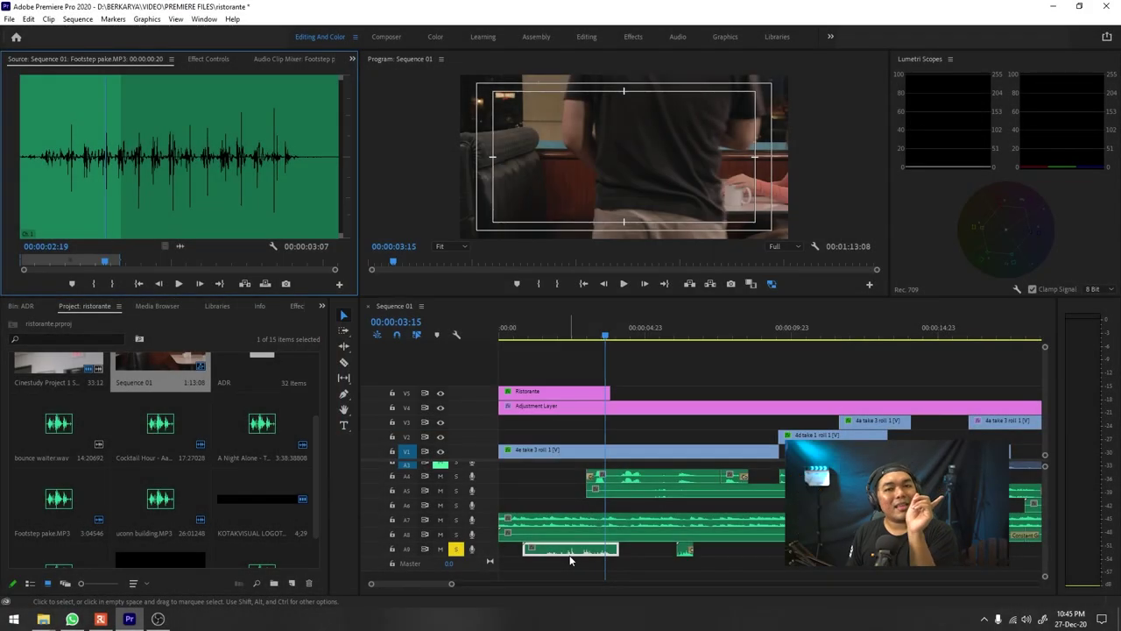
{"action": "left_click", "coordinate": [206, 58]}
{"action": "left_click_drag", "start_coordinate": [302, 83], "coordinate": [265, 77]}
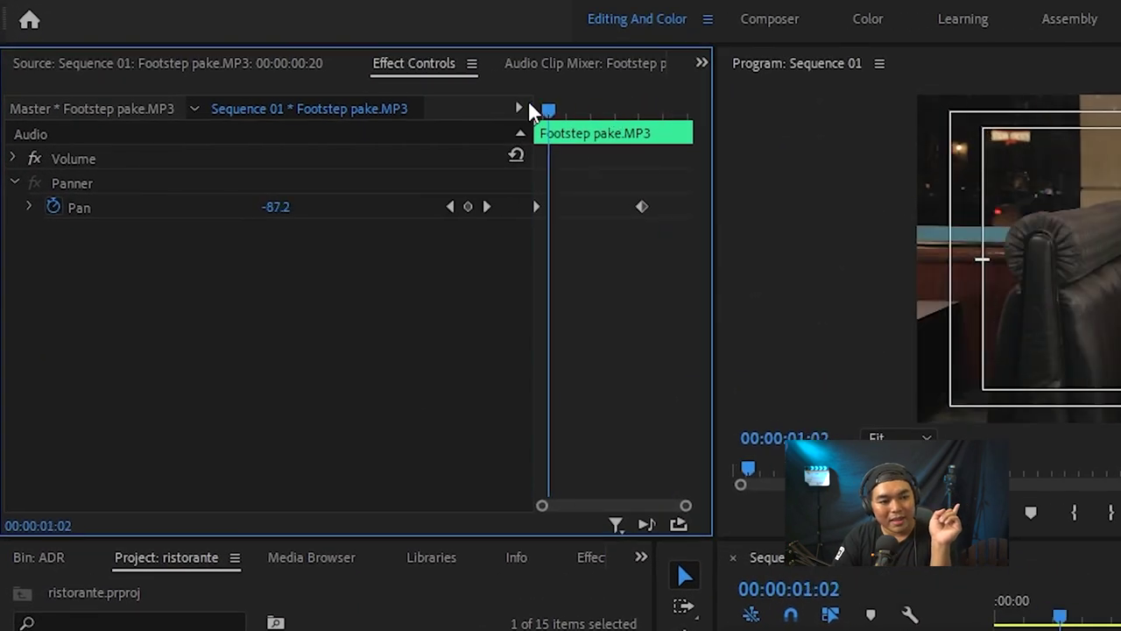
{"action": "left_click_drag", "start_coordinate": [528, 109], "coordinate": [670, 109]}
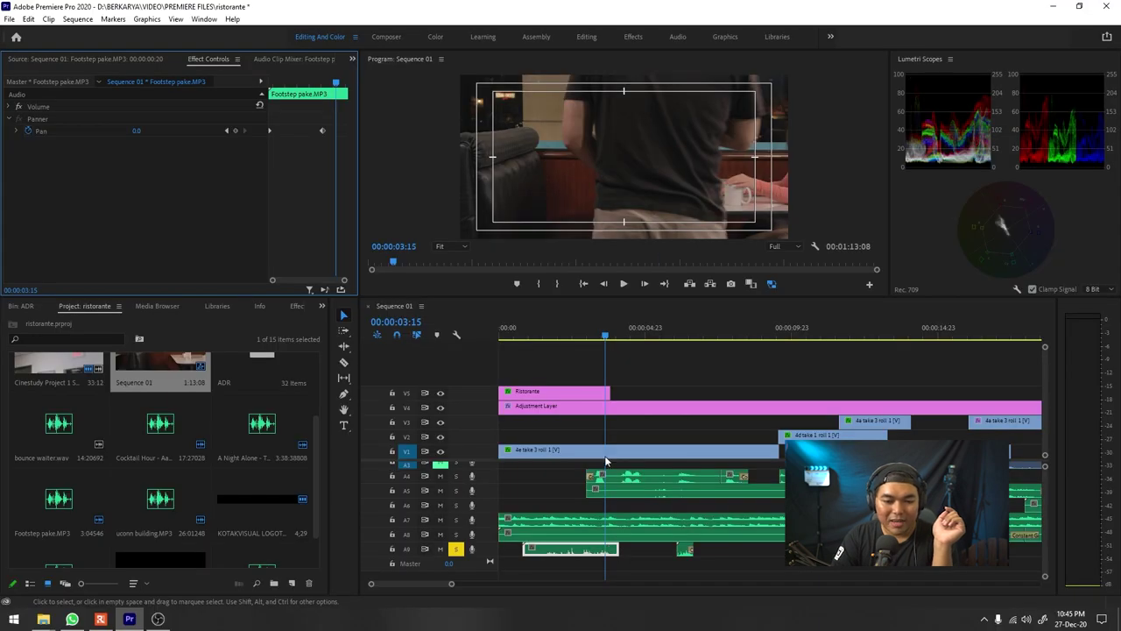
Step: Play the second, shorter clip on A9 from 00:00:05:23 and stop playback after it
{"action": "left_click_drag", "start_coordinate": [604, 338], "coordinate": [670, 342]}
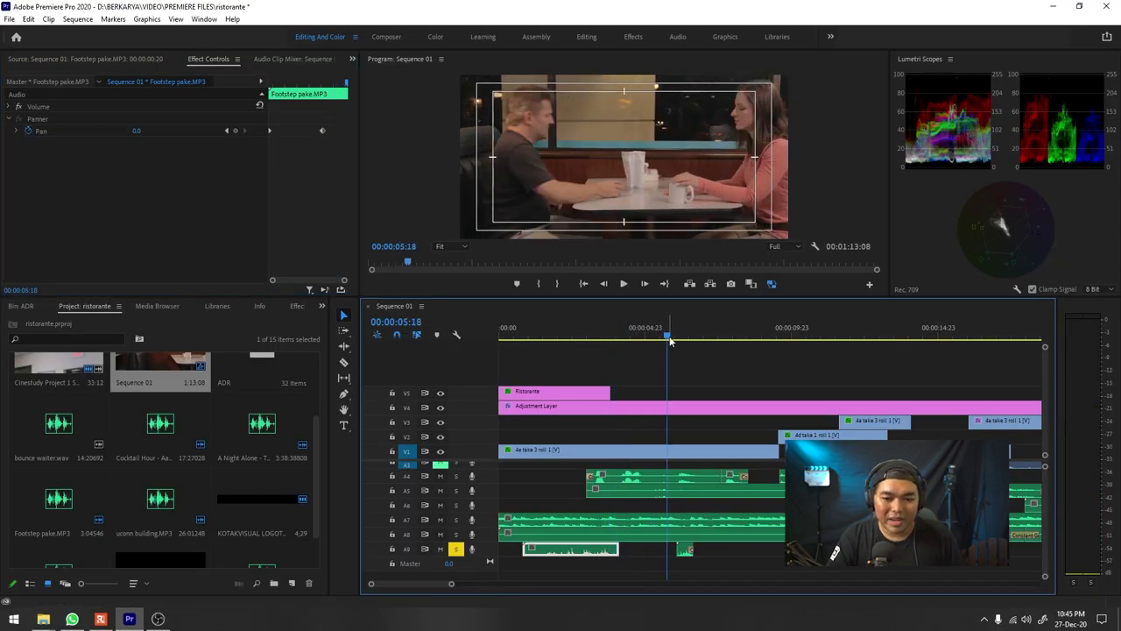
{"action": "left_click", "coordinate": [670, 335]}
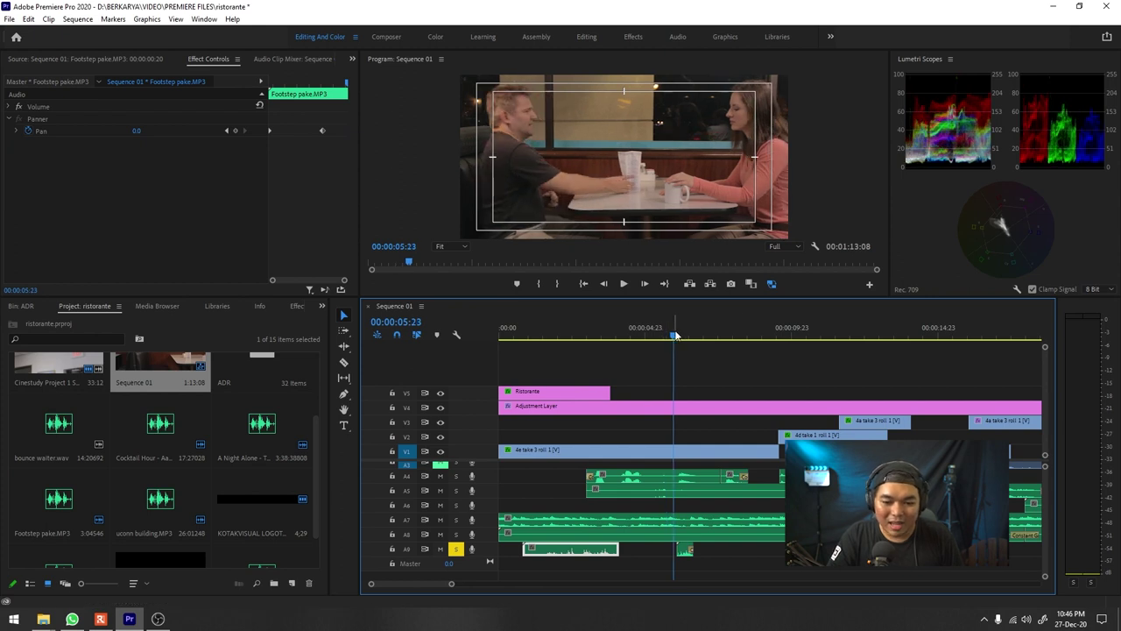
{"action": "key", "text": "equal"}
{"action": "key", "text": "space"}
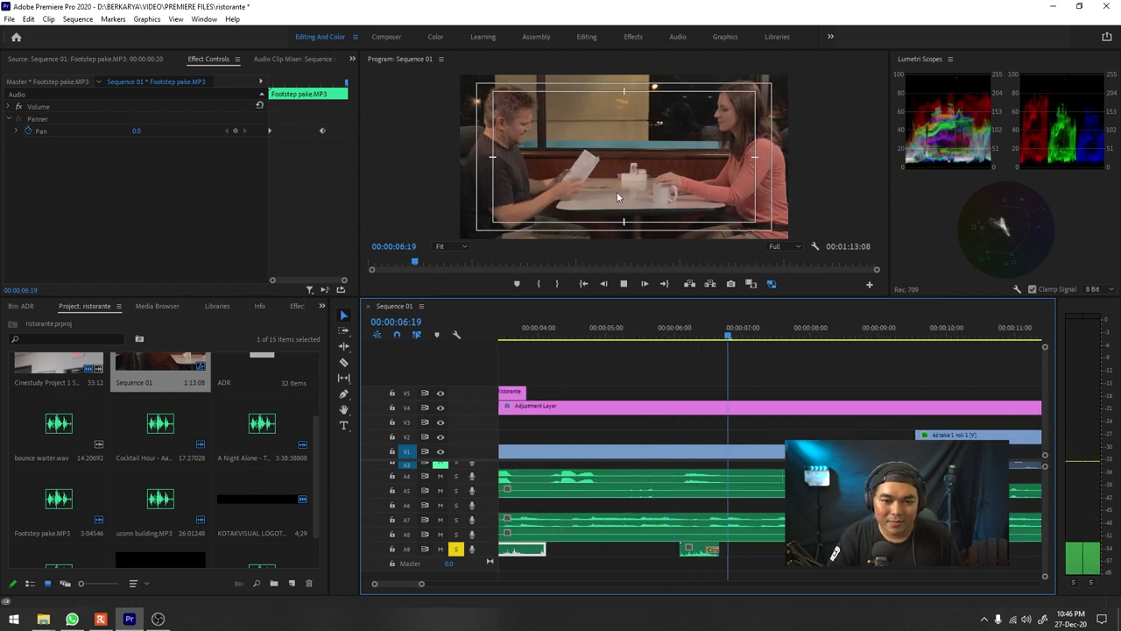
{"action": "key", "text": "space"}
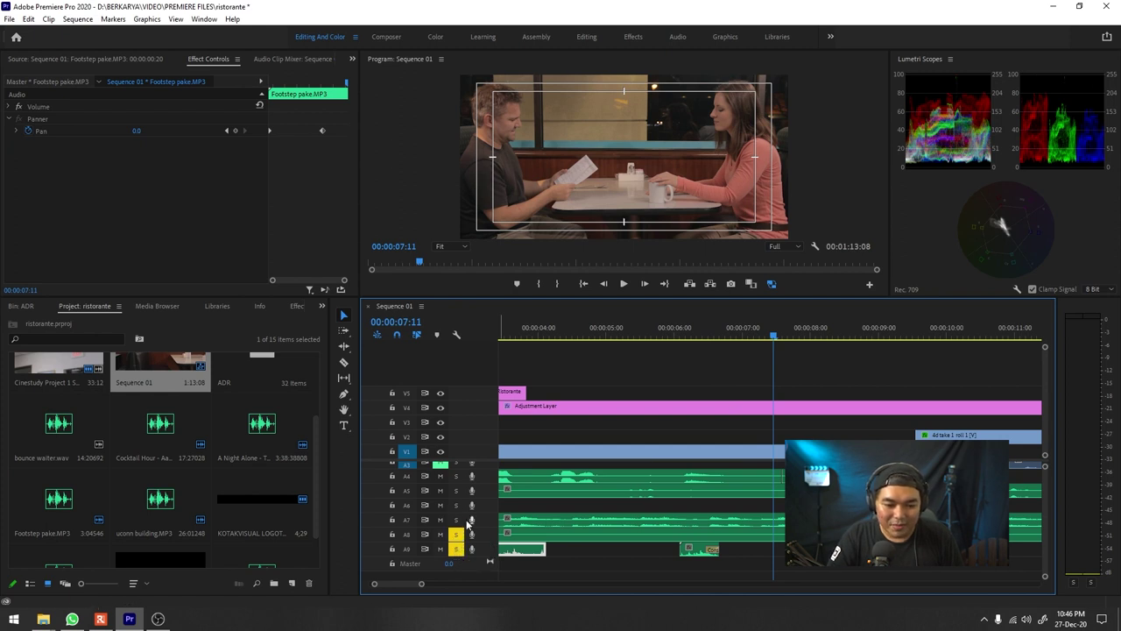
Step: Play the sequence from the beginning with A7, A8 and A9 soloed together, stop it, and deselect the footstep clip
{"action": "left_click_drag", "start_coordinate": [700, 335], "coordinate": [494, 342]}
{"action": "key", "text": "minus"}
{"action": "key", "text": "space"}
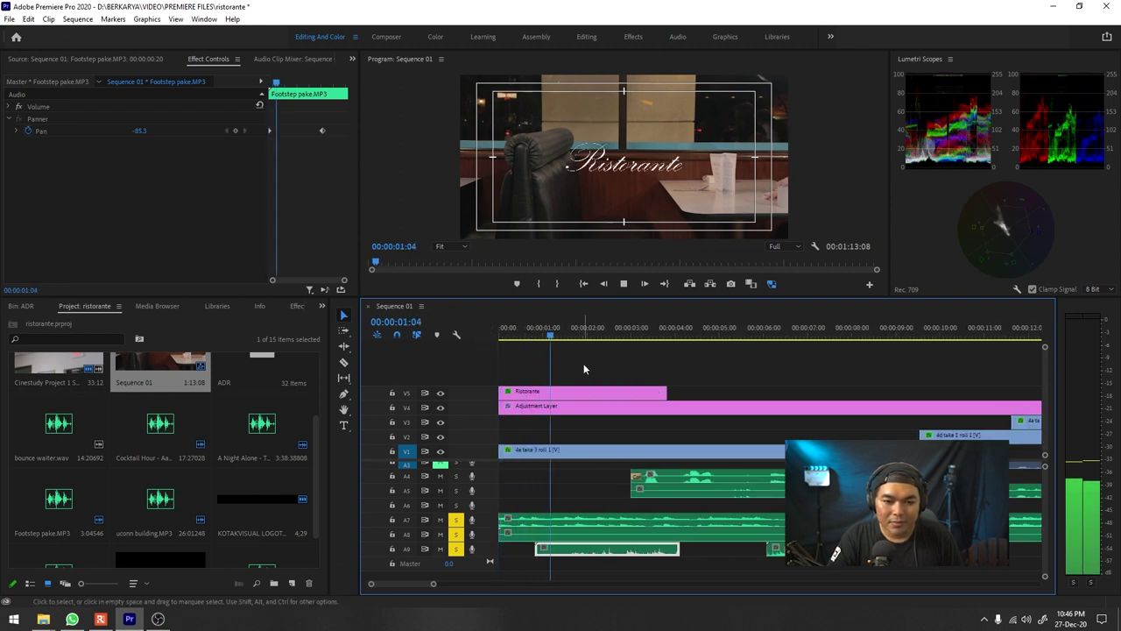
{"action": "key", "text": "space"}
{"action": "left_click", "coordinate": [694, 394]}
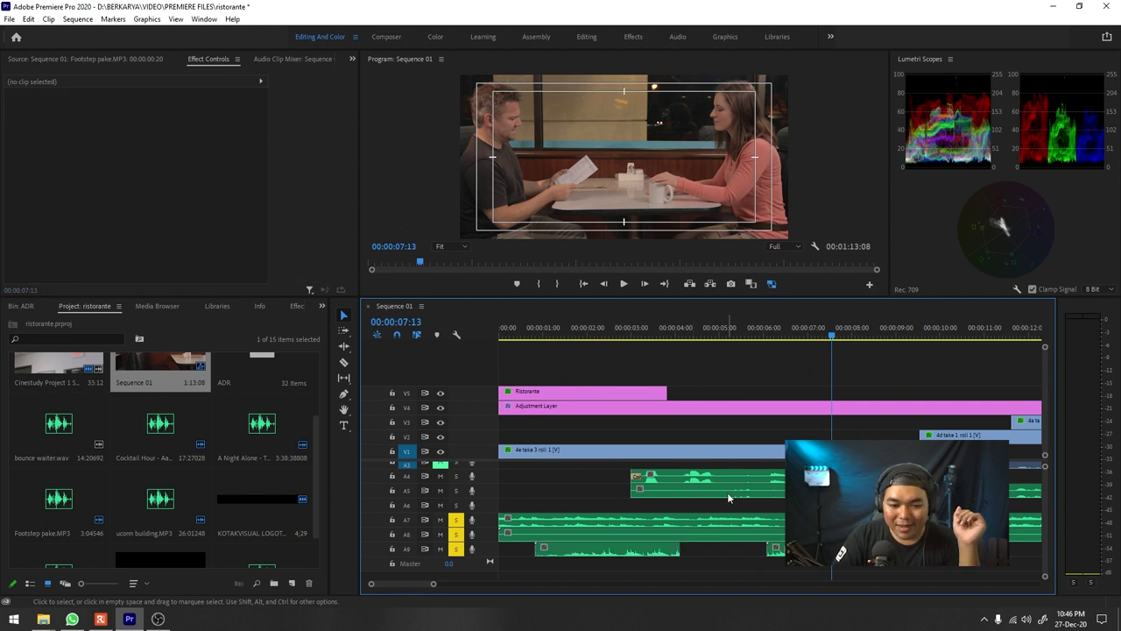
Step: Try Constant Gain transitions on both ends of the first footstep clip on A9, shorten them, and play the sequence
{"action": "left_click", "coordinate": [546, 552]}
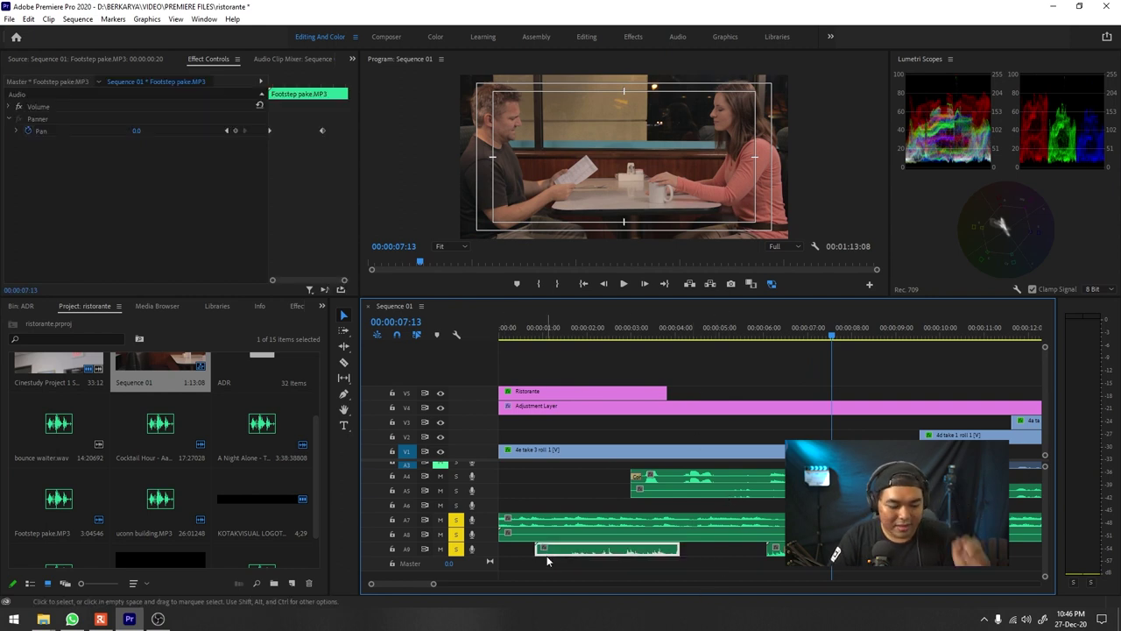
{"action": "key", "text": "ctrl+shift+d"}
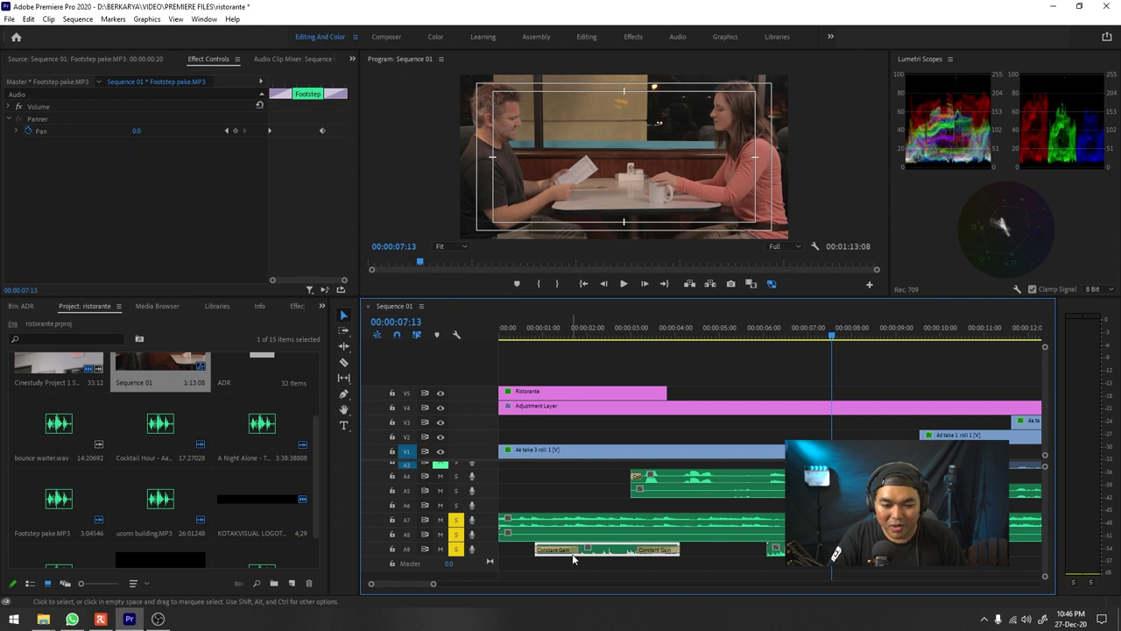
{"action": "left_click", "coordinate": [635, 552]}
{"action": "left_click_drag", "start_coordinate": [638, 550], "coordinate": [661, 550]}
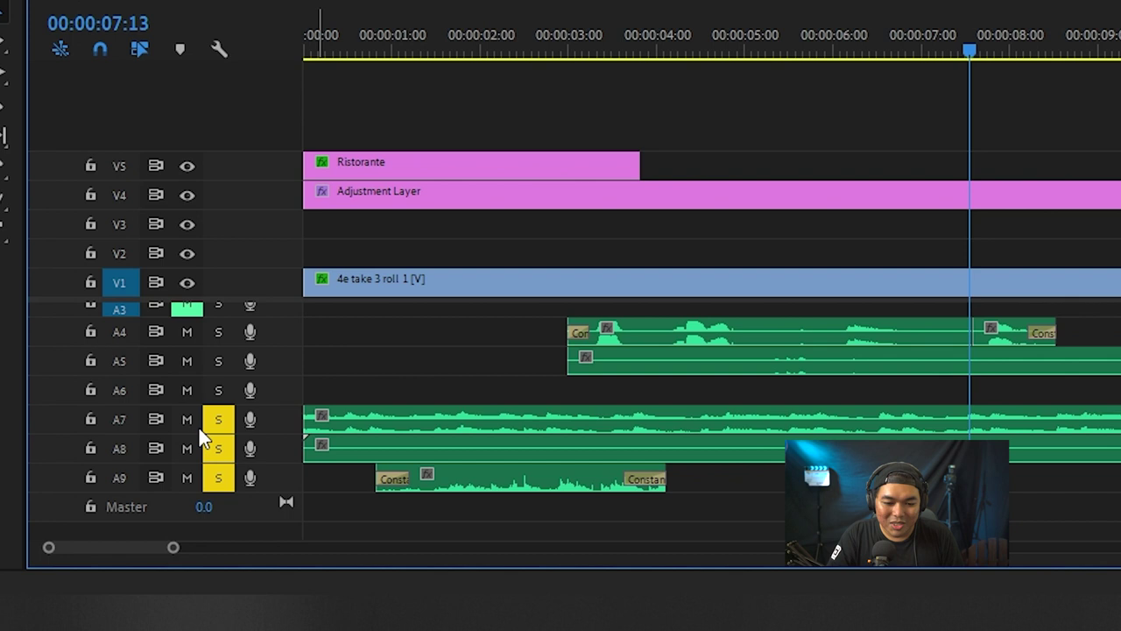
{"action": "left_click", "coordinate": [612, 23]}
{"action": "key", "text": "space"}
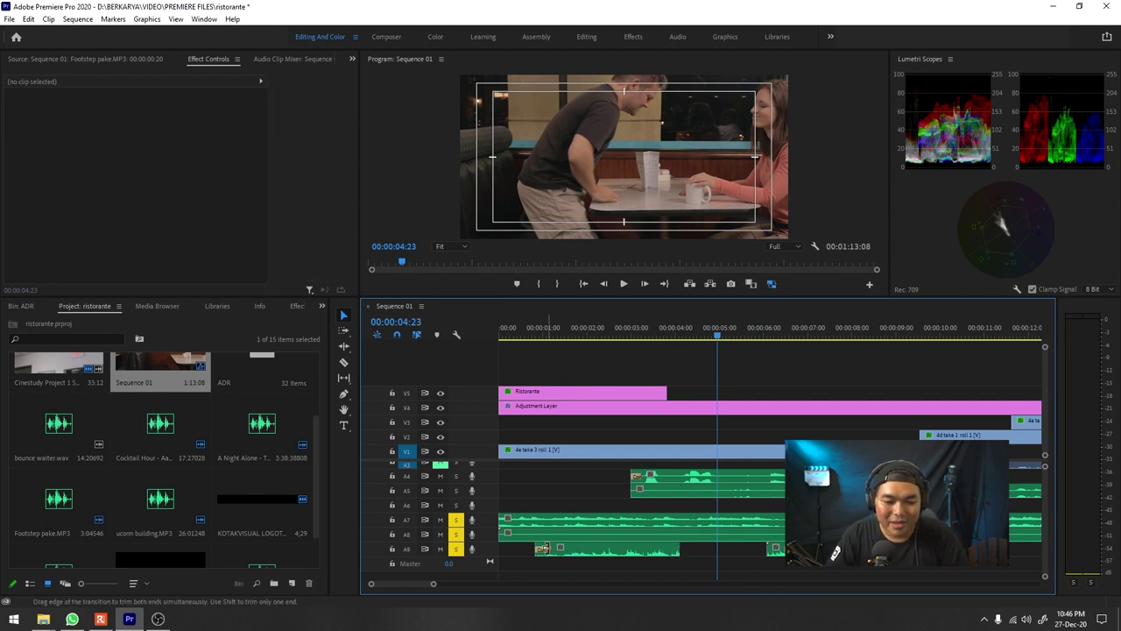
Step: Turn off the solo on A7, A8 and A9, and play the sequence from the beginning to hear the combined audio
{"action": "key", "text": "minus"}
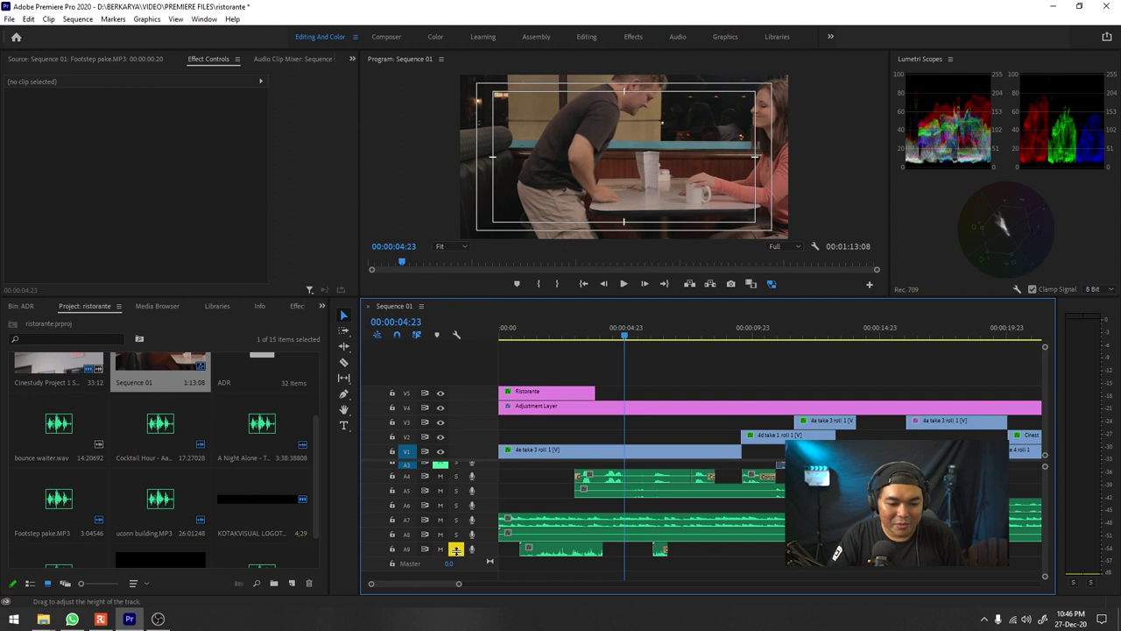
{"action": "key", "text": "Home"}
{"action": "key", "text": "space"}
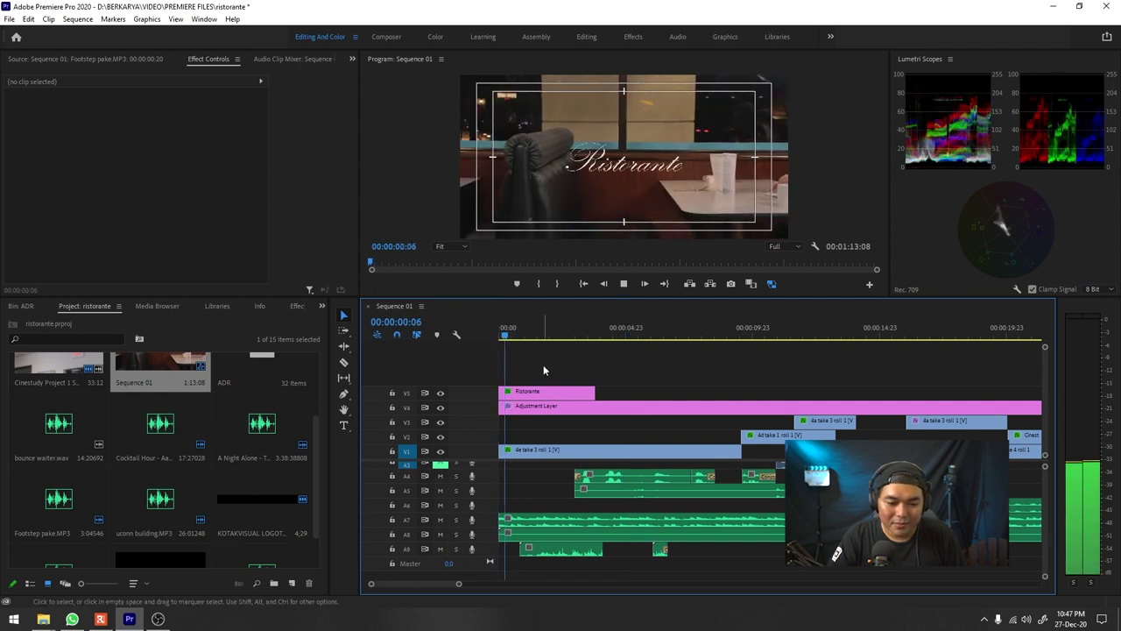
{"action": "key", "text": "minus"}
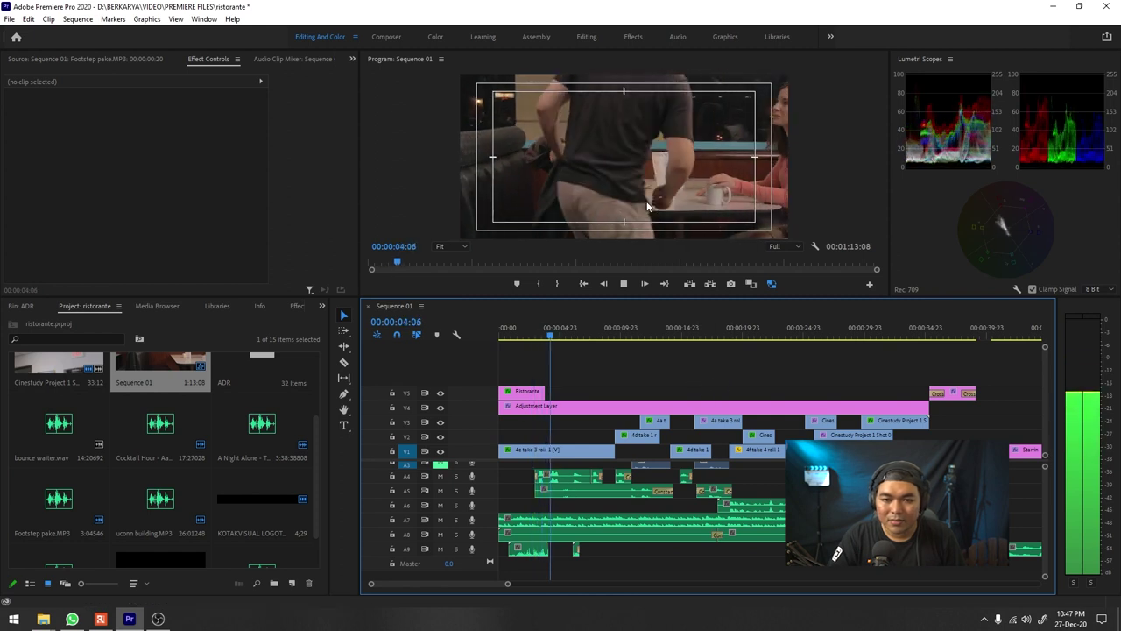
{"action": "key", "text": "space"}
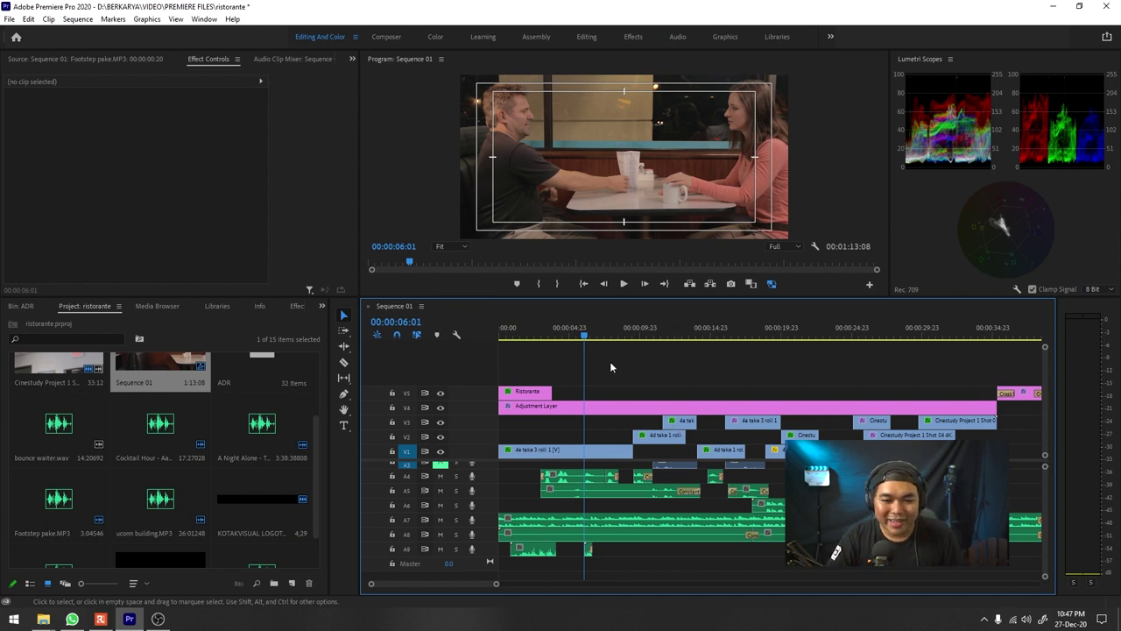
Step: Continue playback from 00:00:06:01 to the man's close-up, and examine the dialogue clips on the upper audio tracks
{"action": "key", "text": "space"}
{"action": "key", "text": "equal"}
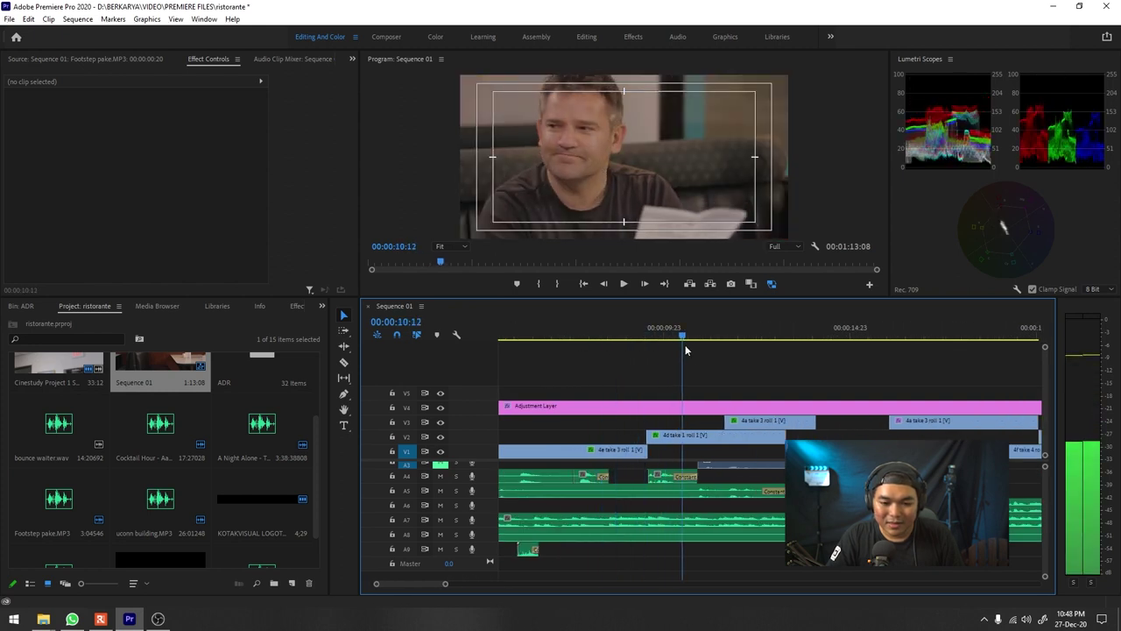
{"action": "scroll", "coordinate": [742, 486], "scroll_direction": "up", "scroll_amount": 2}
{"action": "scroll", "coordinate": [727, 484], "scroll_direction": "left", "scroll_amount": 2}
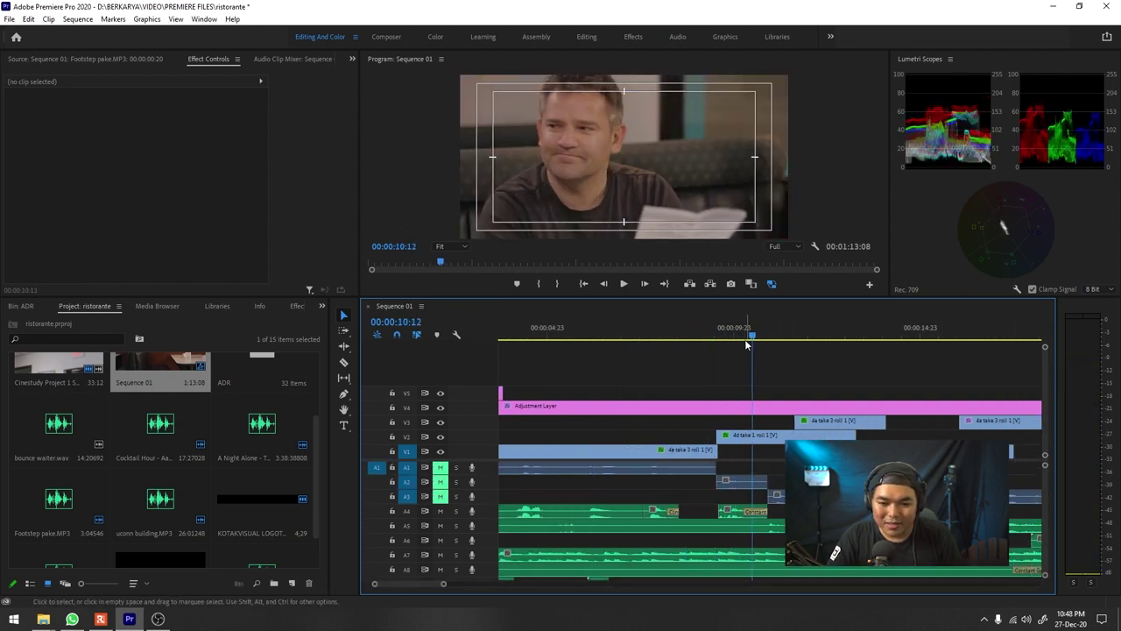
{"action": "scroll", "coordinate": [578, 499], "scroll_direction": "left", "scroll_amount": 3}
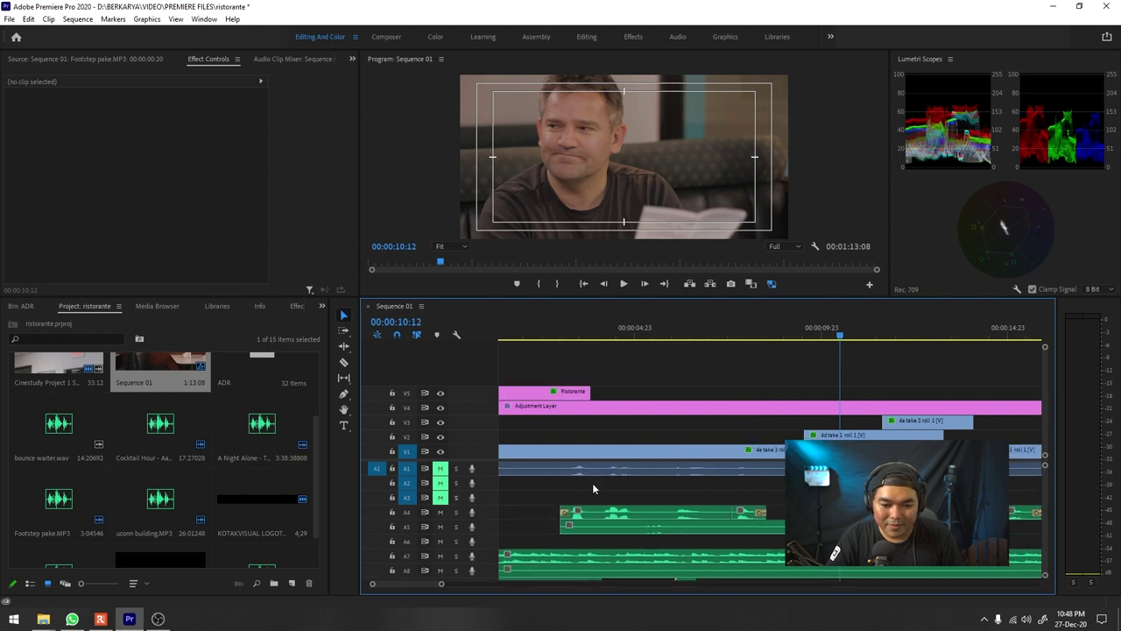
Step: Play from 00:00:08:15 and scrub around the cut between the 4d take 1 and 4a take 3 clips
{"action": "left_click", "coordinate": [770, 336]}
{"action": "scroll", "coordinate": [789, 356], "scroll_direction": "right", "scroll_amount": 4}
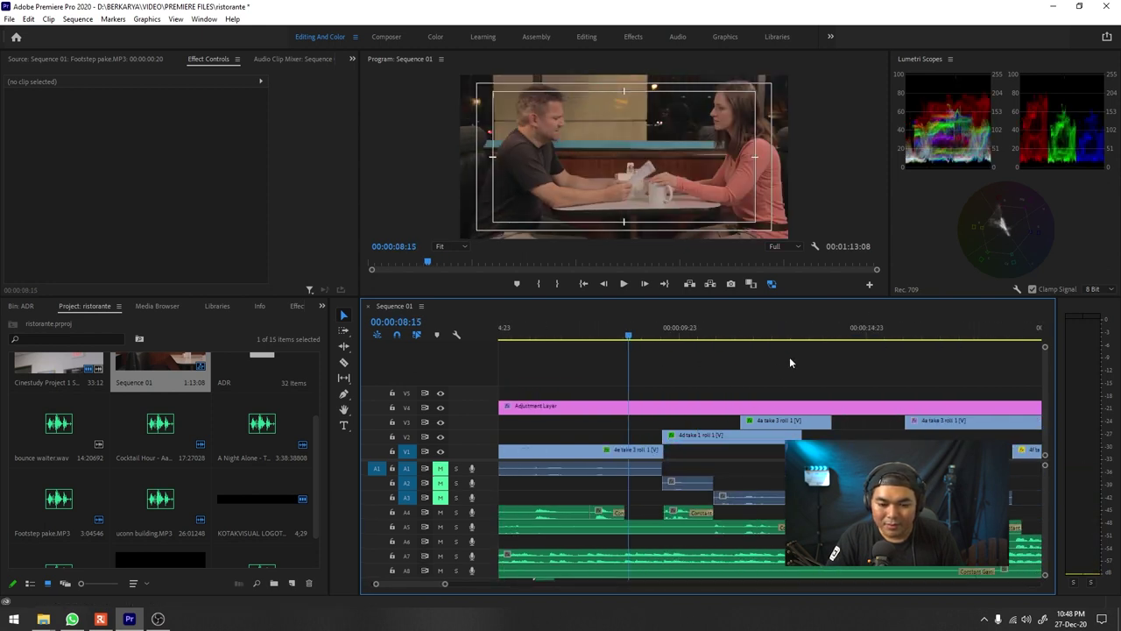
{"action": "scroll", "coordinate": [789, 356], "scroll_direction": "up", "scroll_amount": 2}
{"action": "key", "text": "space"}
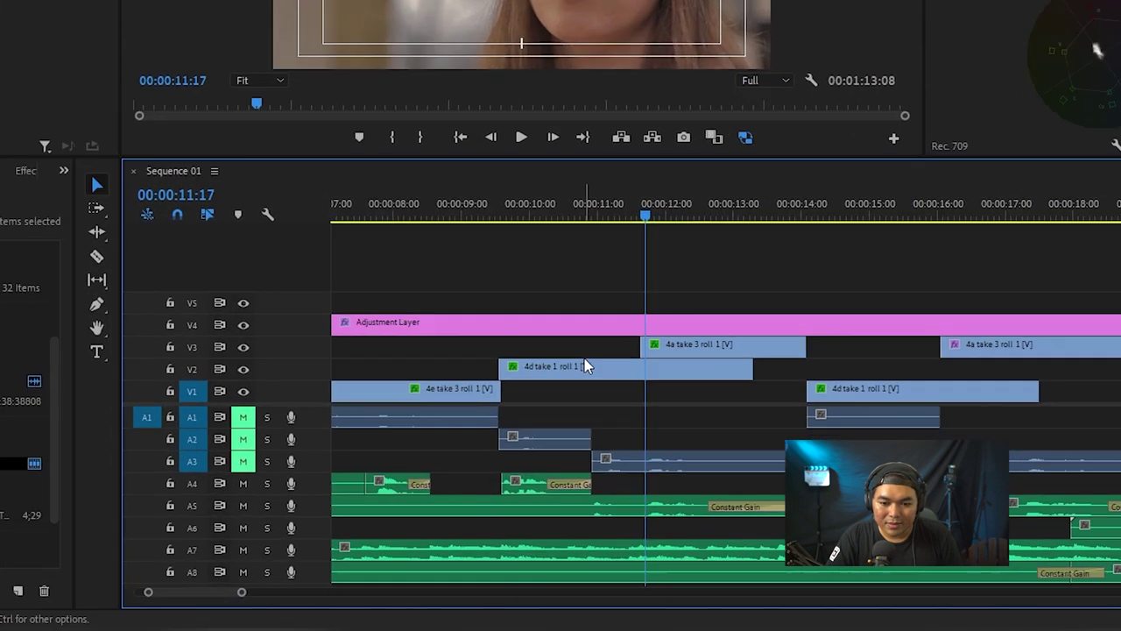
{"action": "left_click_drag", "start_coordinate": [611, 216], "coordinate": [602, 217]}
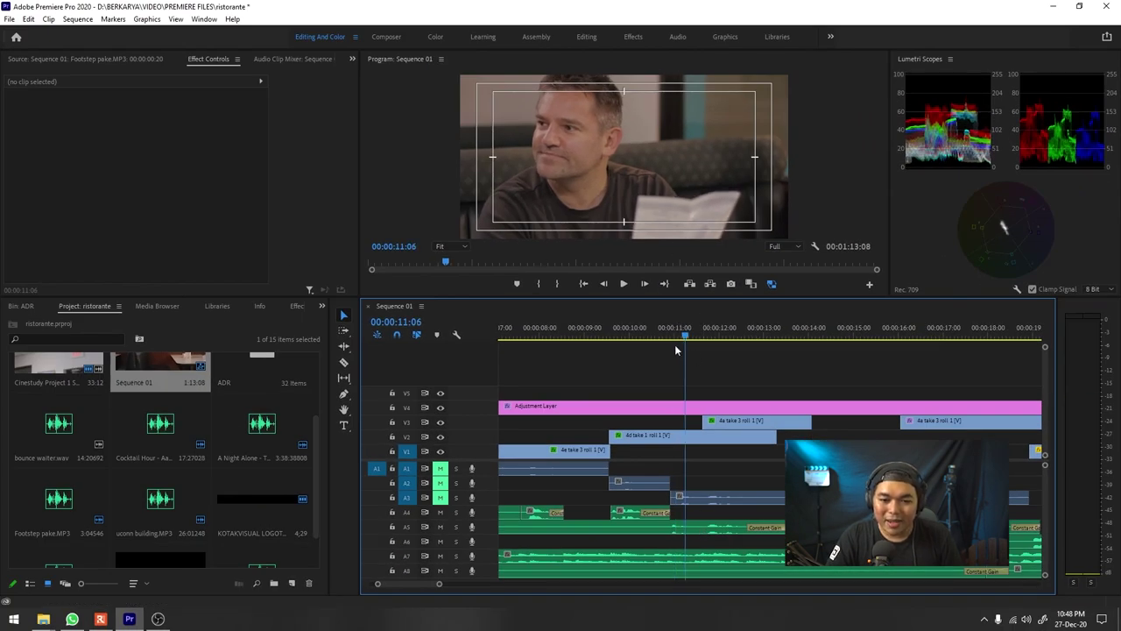
{"action": "left_click_drag", "start_coordinate": [694, 331], "coordinate": [709, 331]}
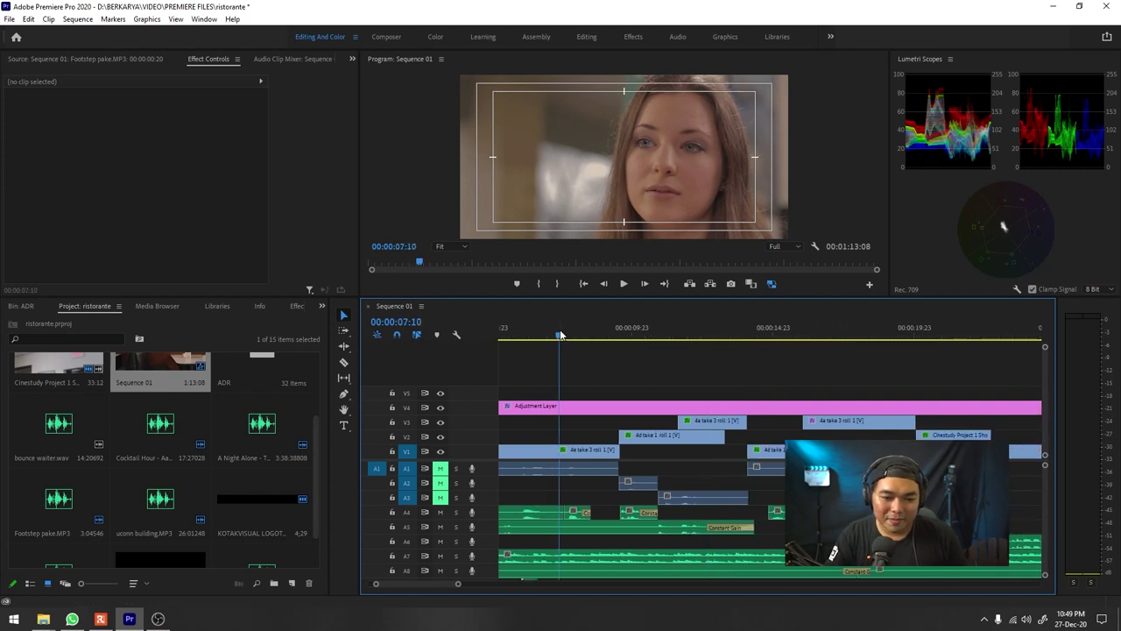
{"action": "scroll", "coordinate": [558, 344], "scroll_direction": "down", "scroll_amount": 4}
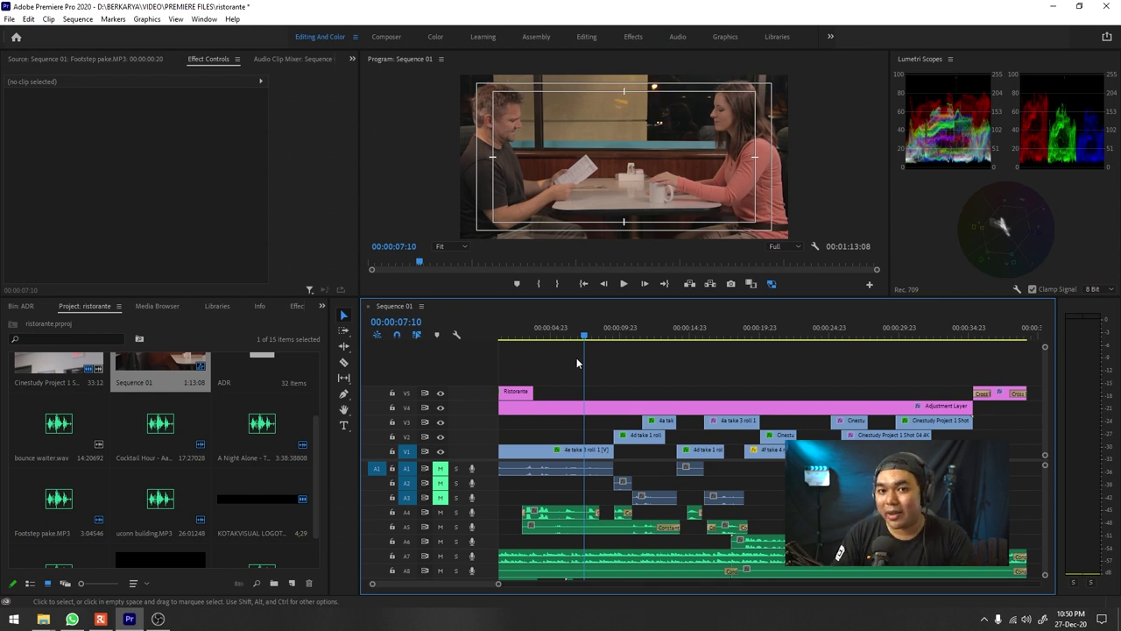
{"action": "key", "text": "equal"}
{"action": "key", "text": "equal"}
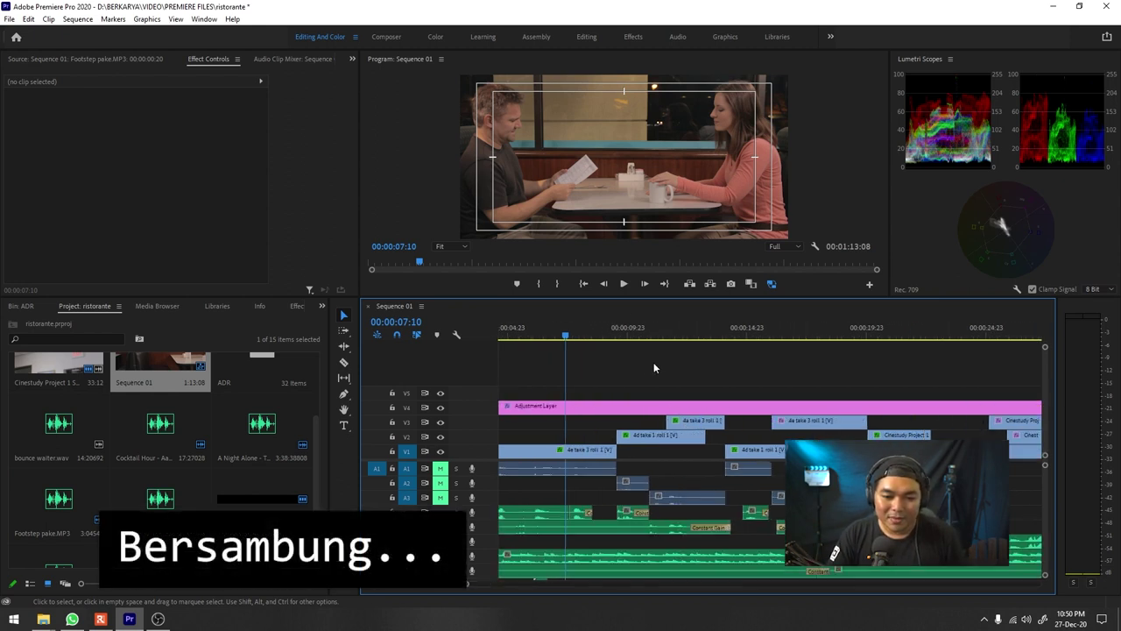